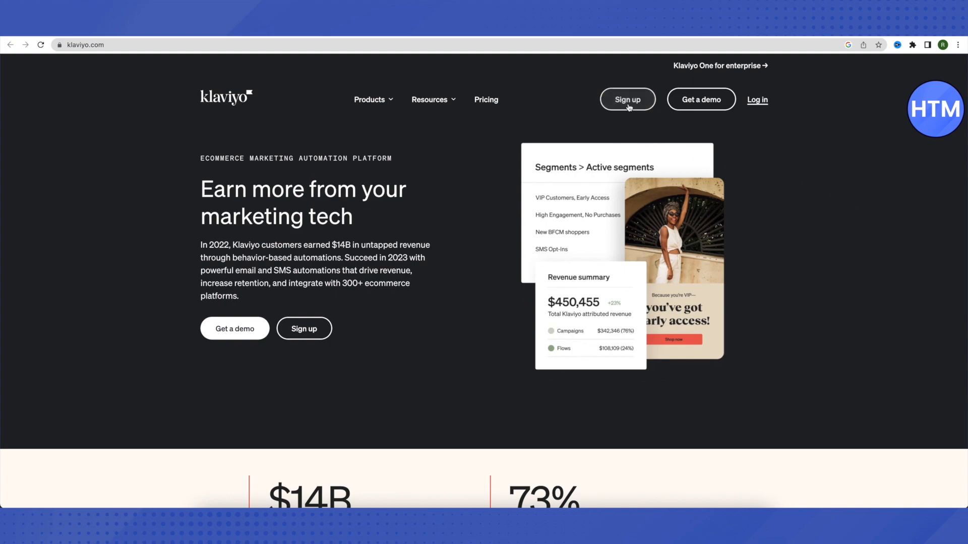
# - Open the account sign-up form and choose Email only as the way to reach the audience
pyautogui.click(631, 104)
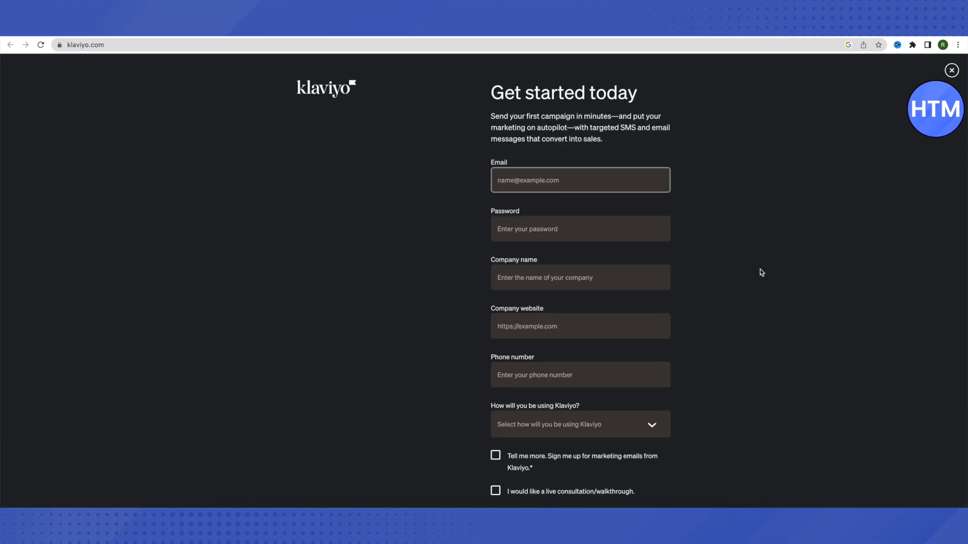
pyautogui.scroll(-5, 761, 273)
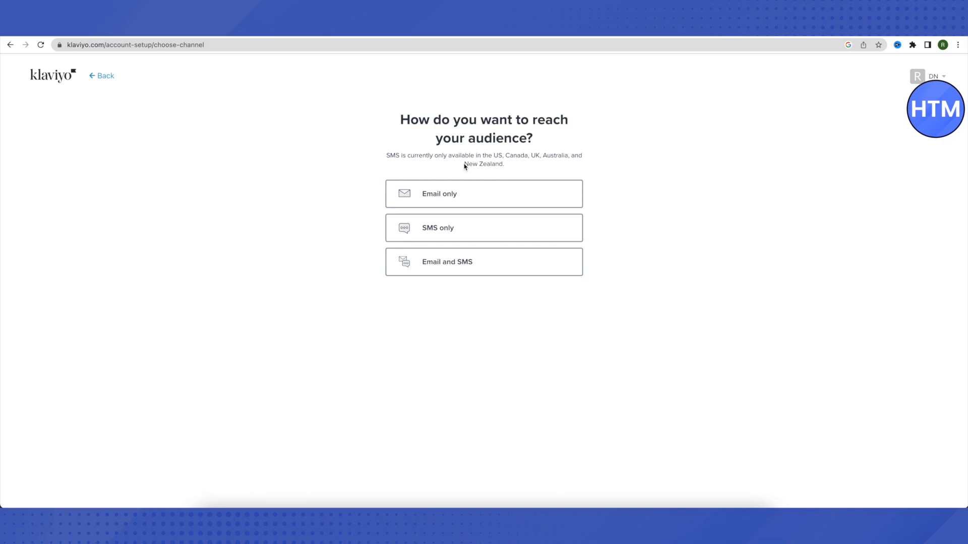
pyautogui.click(467, 201)
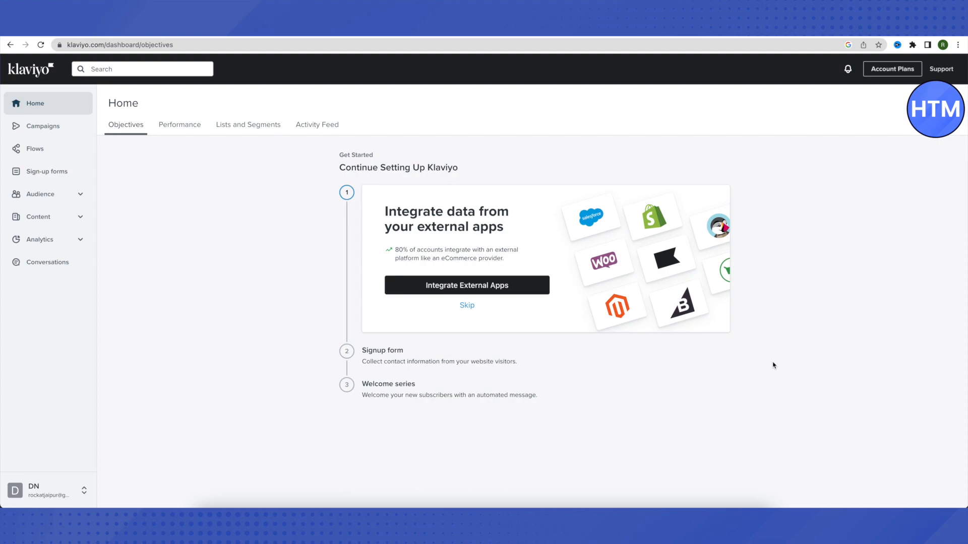
# - Create a new email campaign and name it TEST CAMPAIGN
pyautogui.click(35, 130)
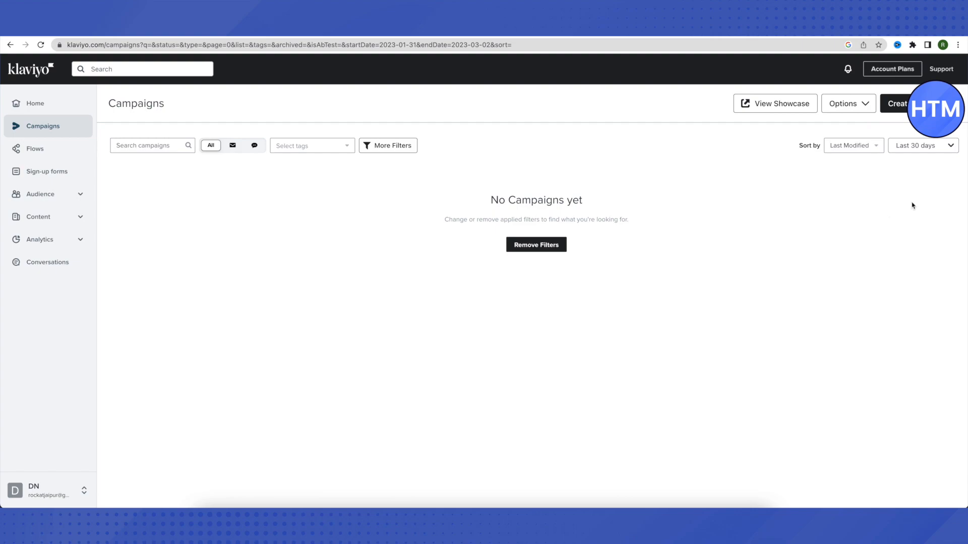
pyautogui.click(898, 104)
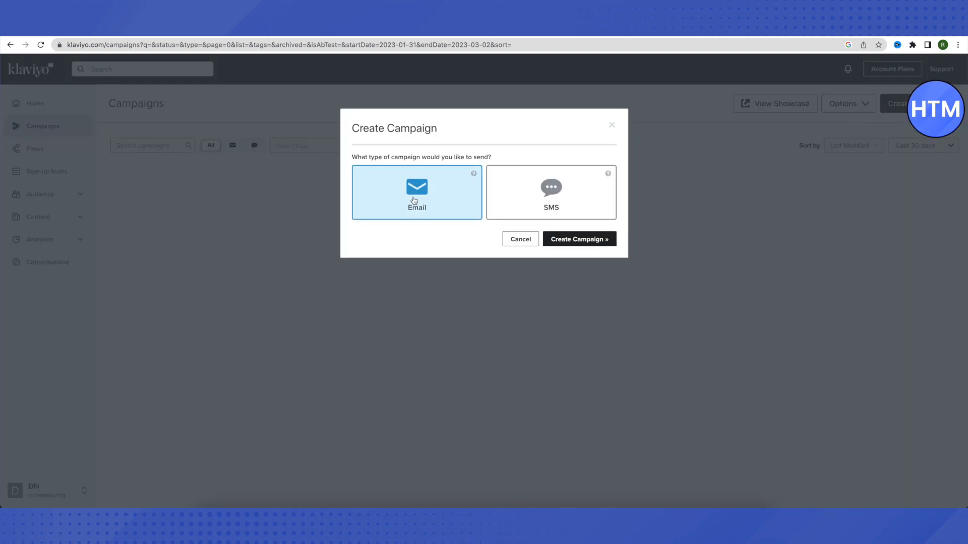
pyautogui.click(573, 244)
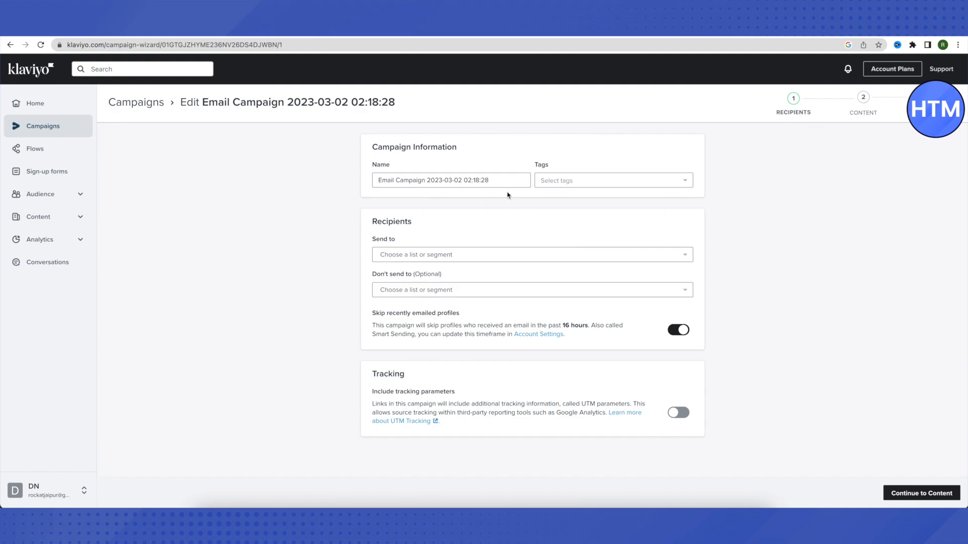
pyautogui.moveTo(510, 180); pyautogui.dragTo(359, 183)
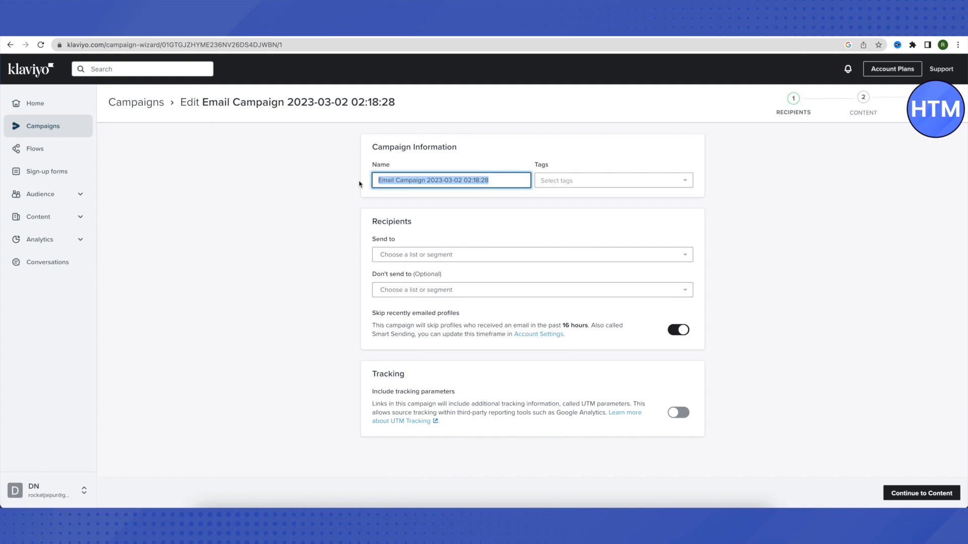
pyautogui.write('TEST CAMPAIGN')
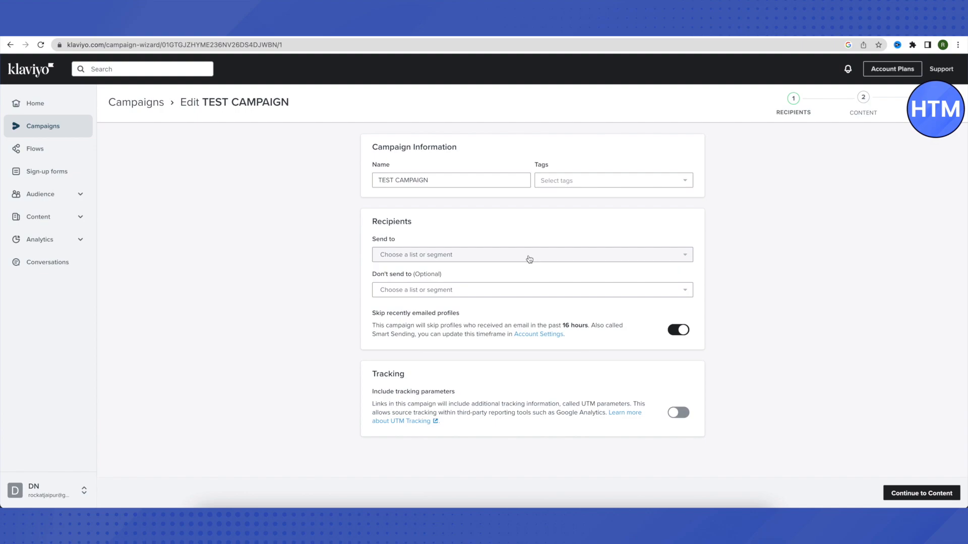
# - Set the campaign's recipients to the Engaged (30 Days) segment
pyautogui.click(528, 259)
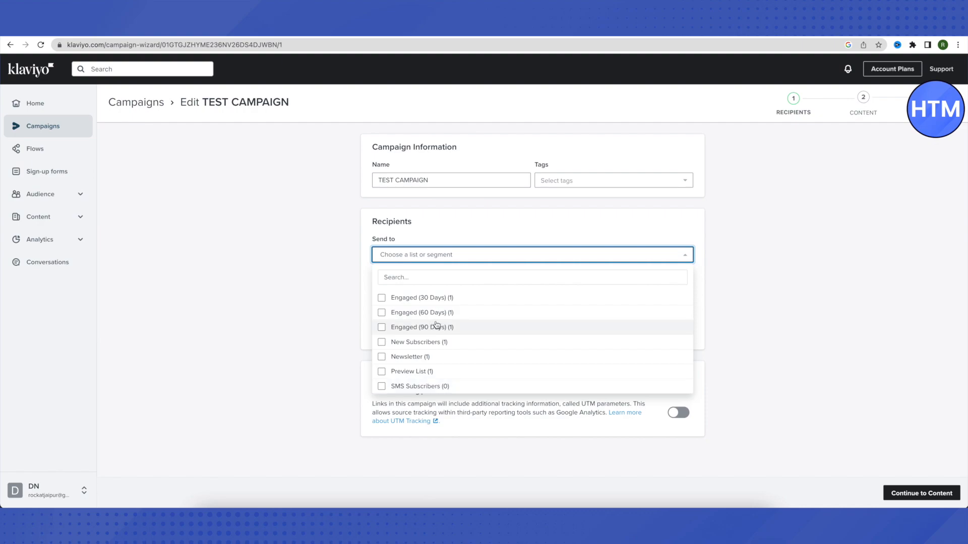
pyautogui.click(383, 301)
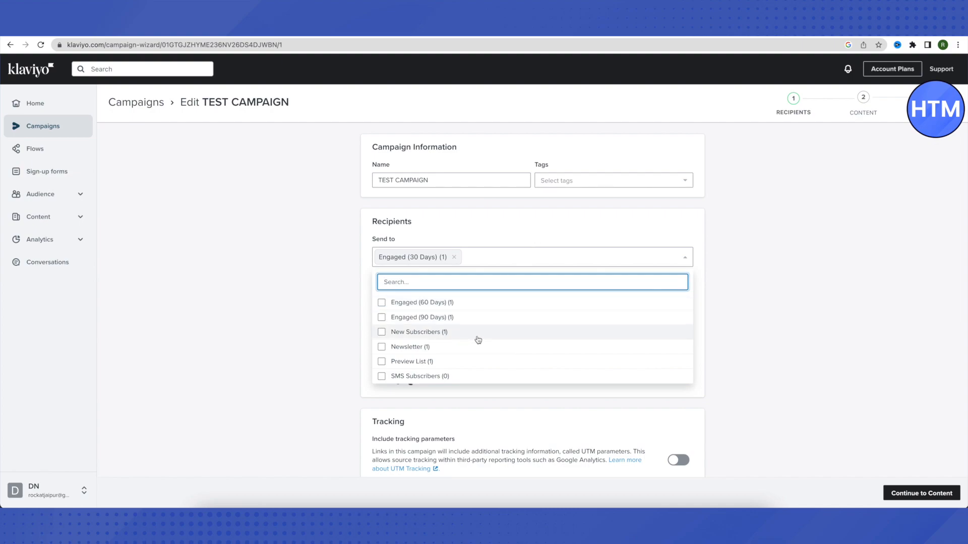
pyautogui.click(569, 211)
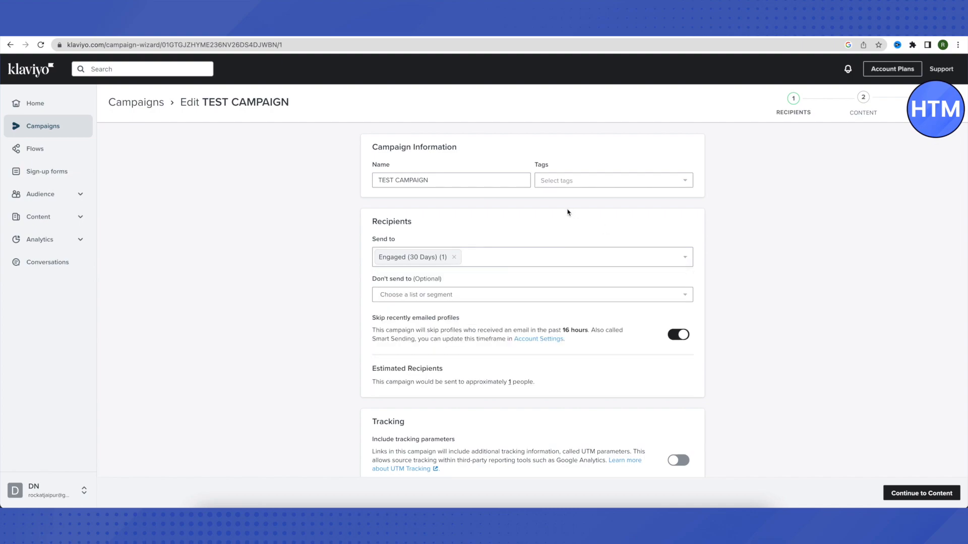
# - Check the optional lists and segments for excluding recipients, and continue to the campaign content
pyautogui.click(530, 300)
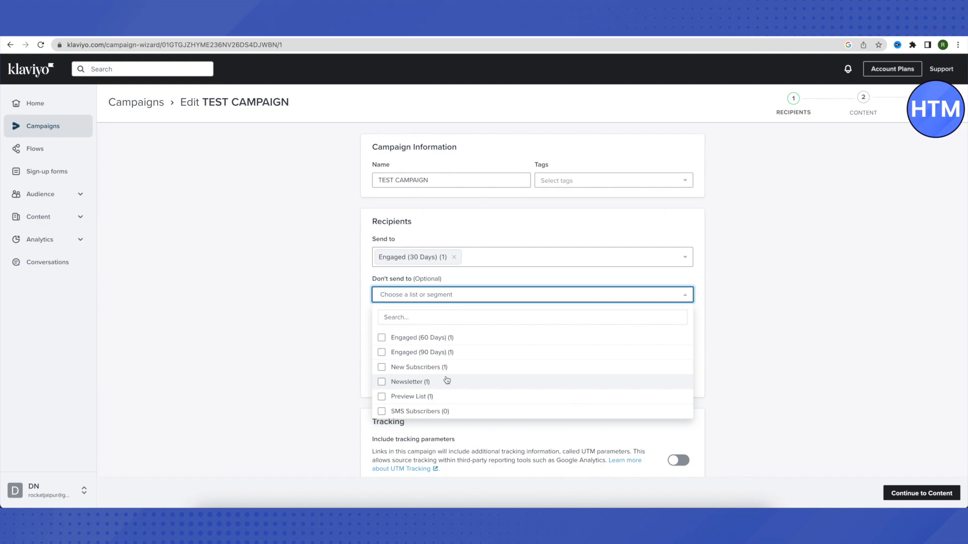
pyautogui.click(552, 219)
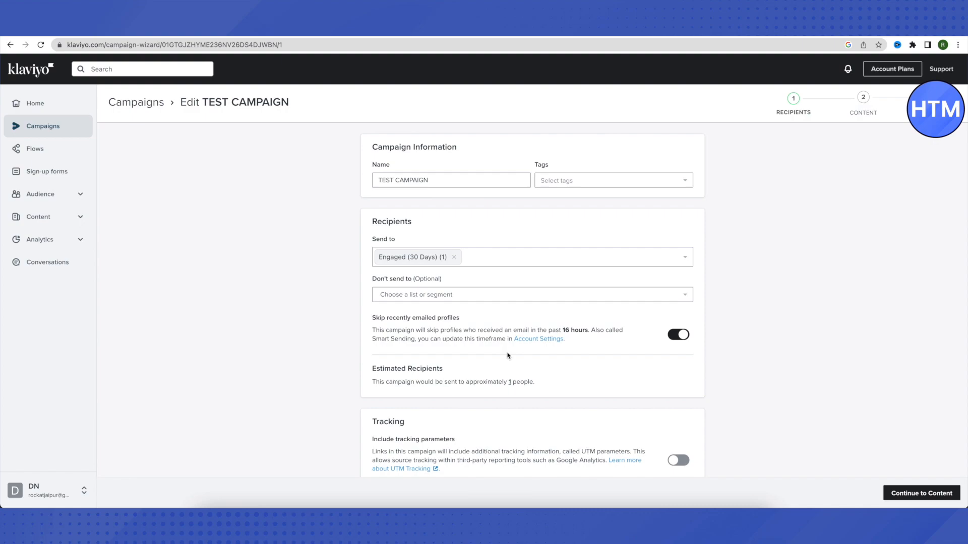
pyautogui.scroll(-1, 507, 356)
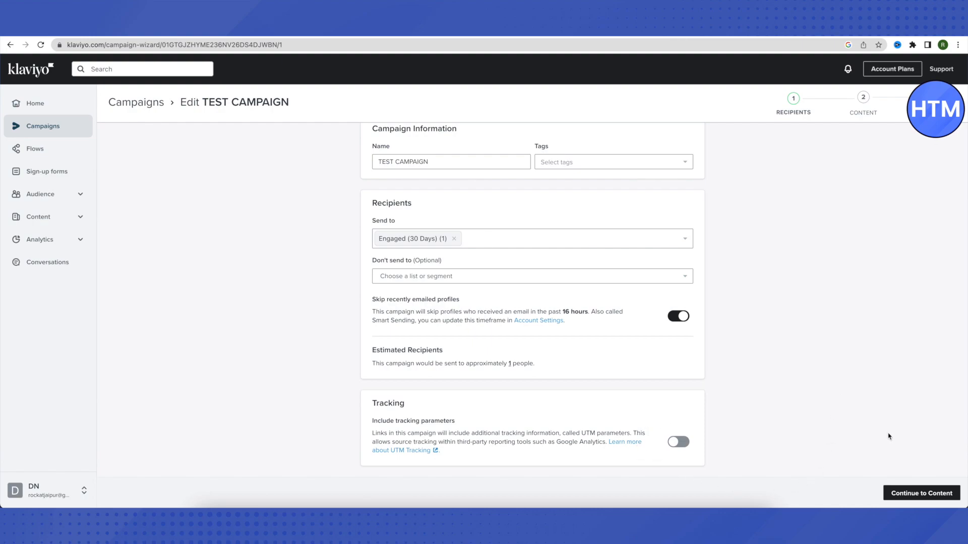
pyautogui.click(909, 495)
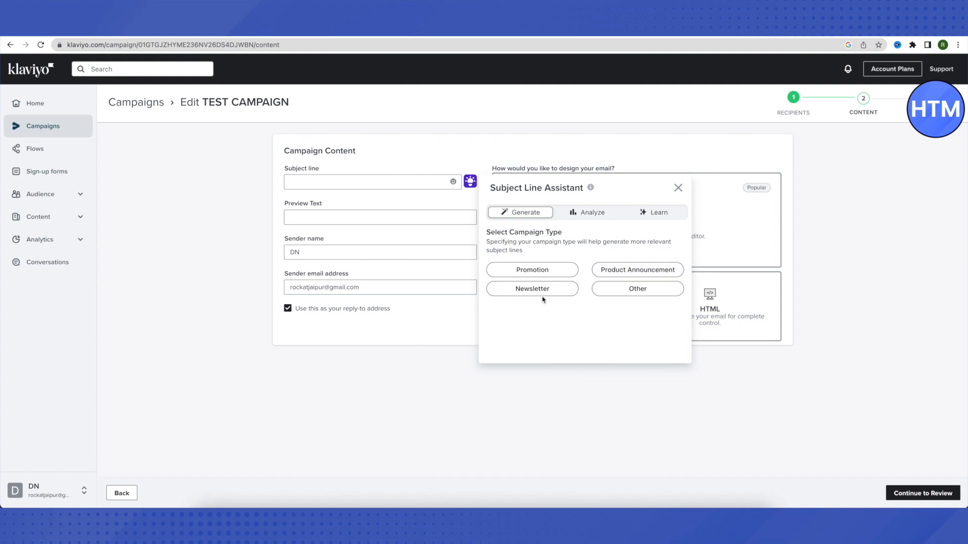
# - Set the Subject Line Assistant to a Promotion of type Product Promotion, with DN Deo as the product name
pyautogui.click(539, 273)
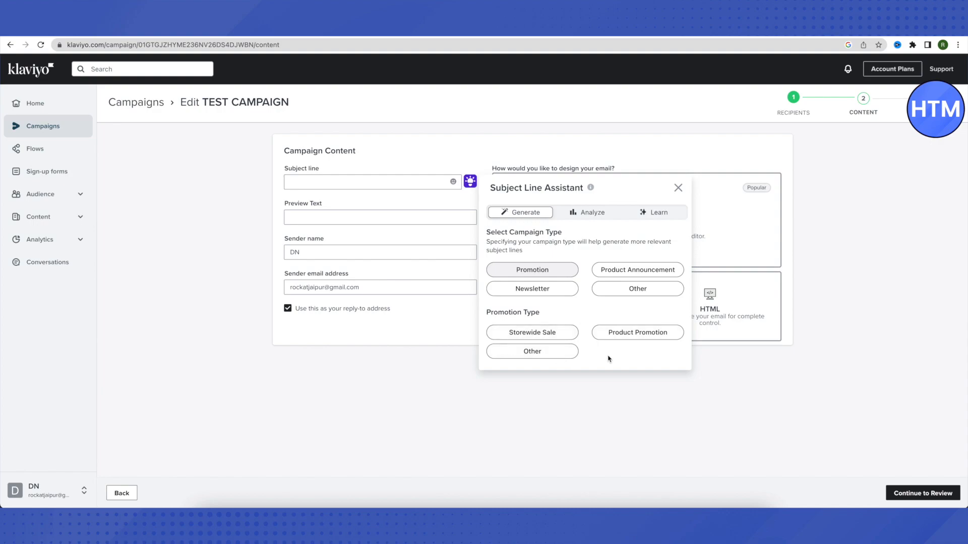
pyautogui.click(620, 333)
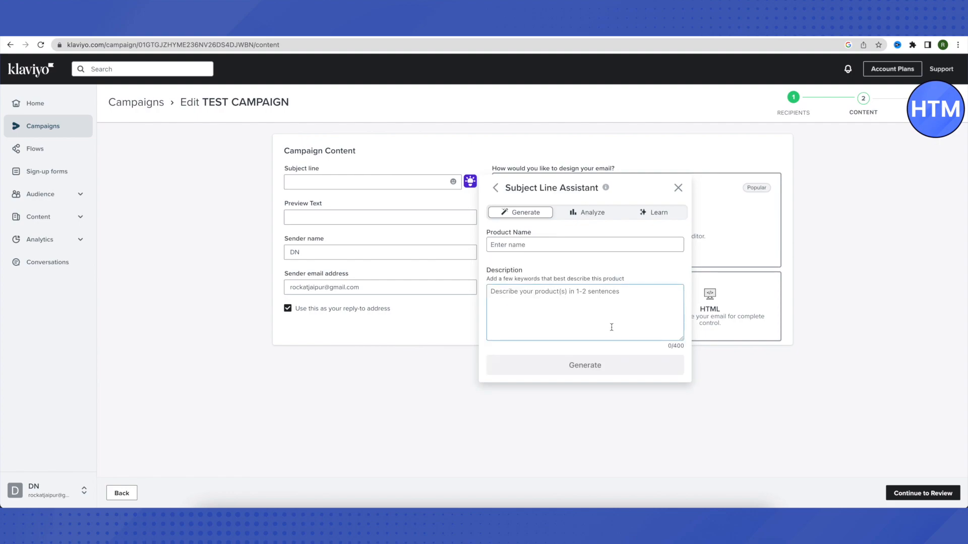
pyautogui.click(507, 242)
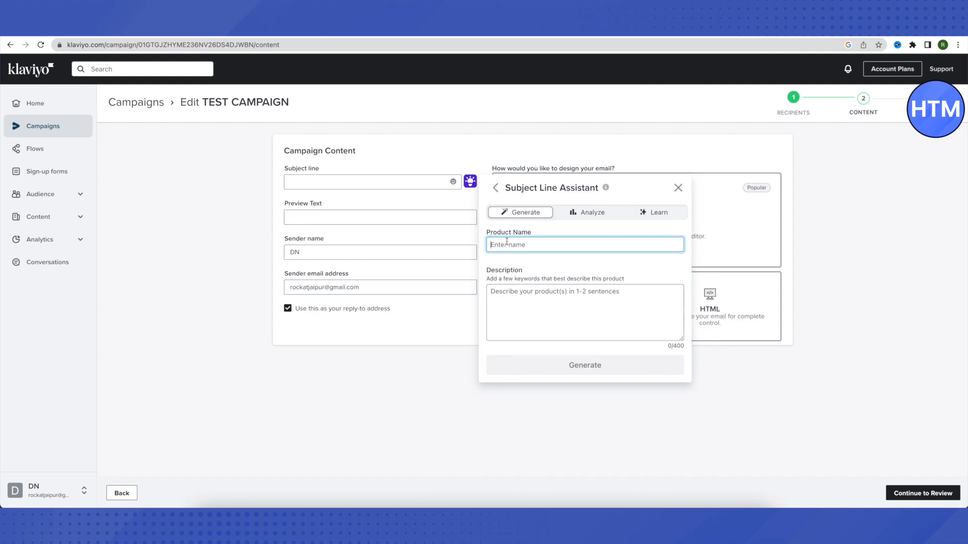
pyautogui.write('DN Deo')
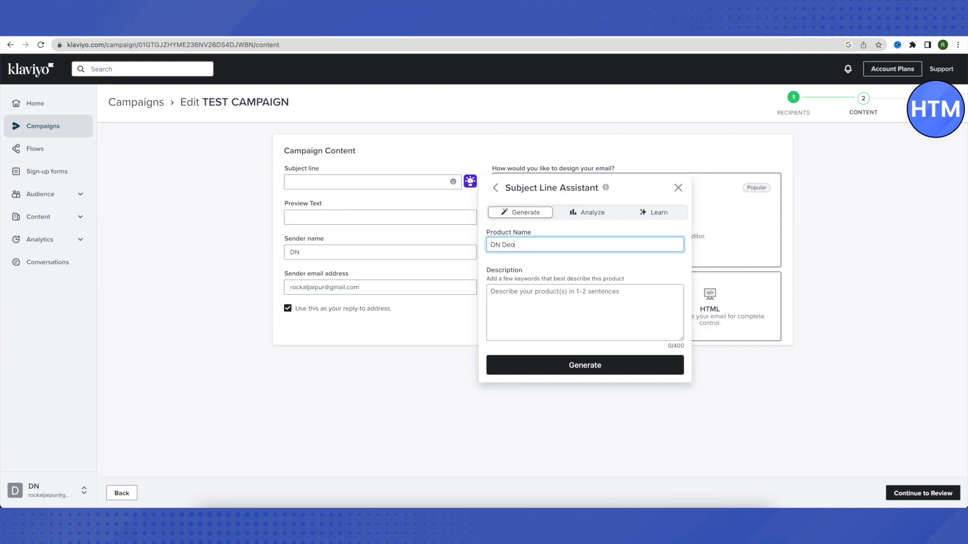
# - Describe it as "It helps us keep our body fresh for 24 hours", generate subject lines and use "Stay Fresh All Day Long with DN Deo!"
pyautogui.click(532, 296)
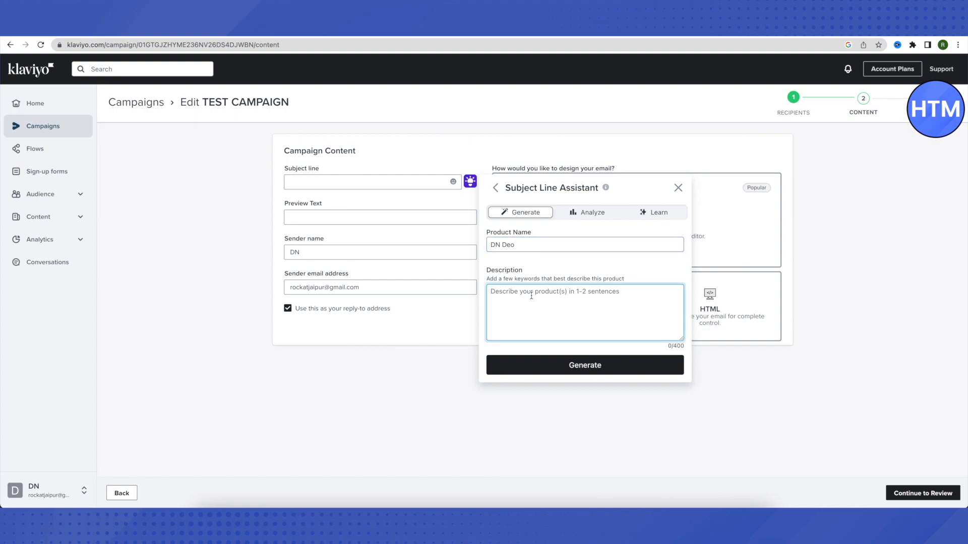
pyautogui.write('It helps us keep our body fresh for 24 hours')
pyautogui.click(578, 372)
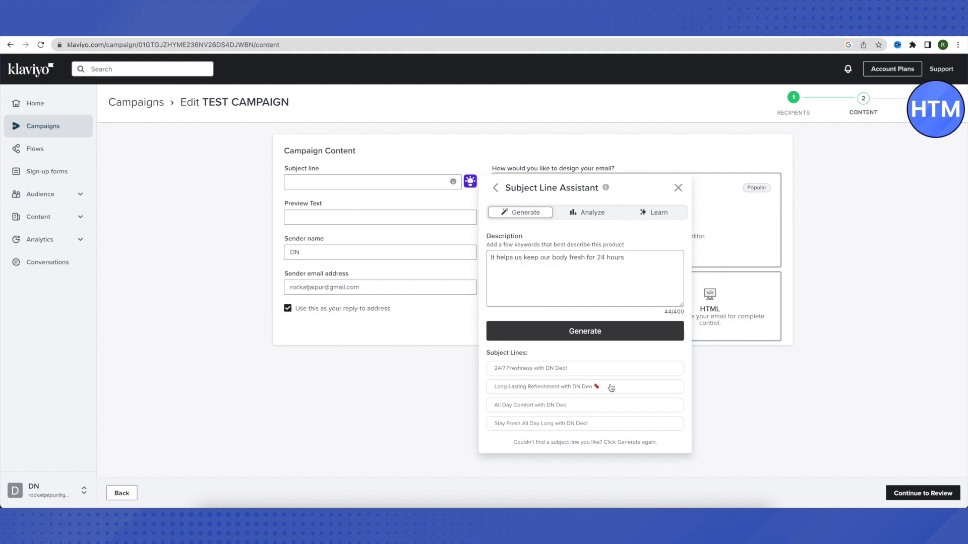
pyautogui.click(596, 425)
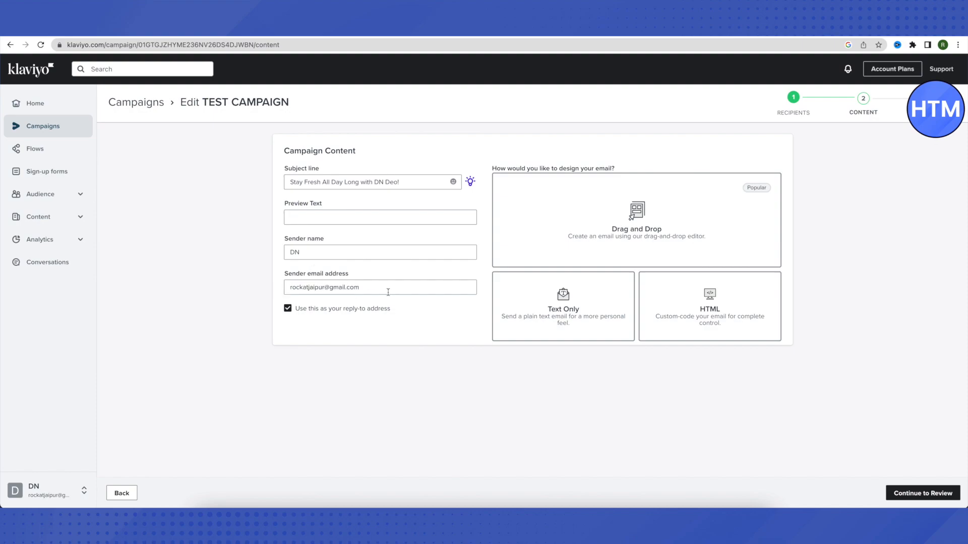
pyautogui.moveTo(390, 290); pyautogui.dragTo(275, 289)
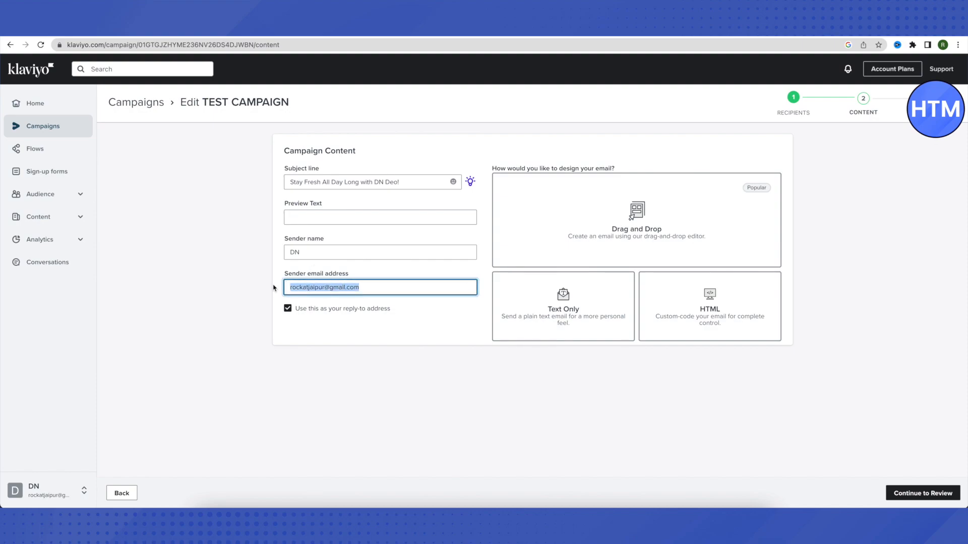
pyautogui.click(371, 392)
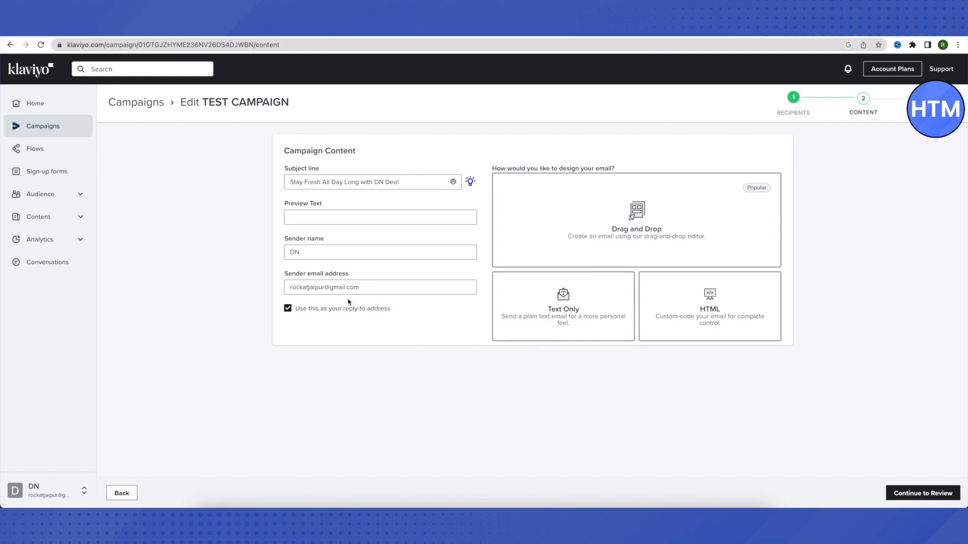
pyautogui.click(288, 309)
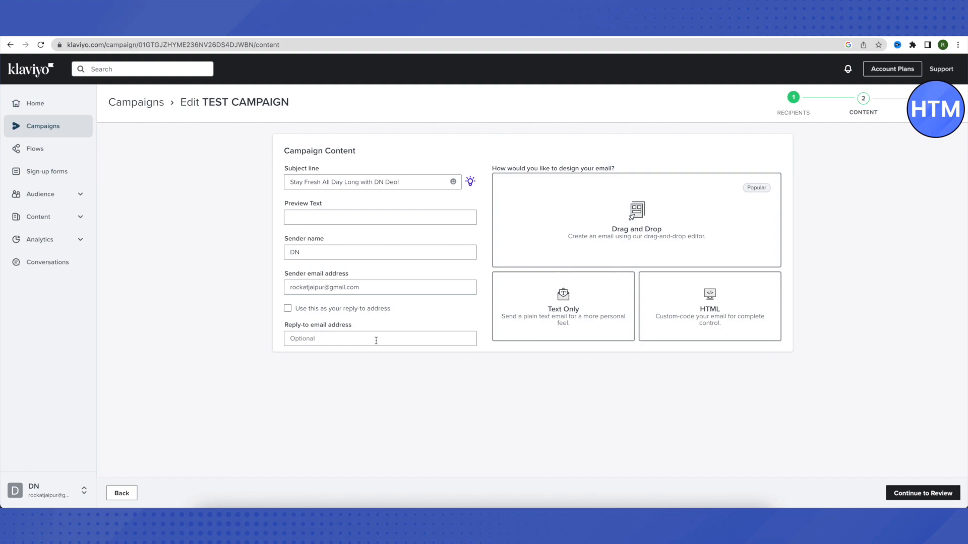
pyautogui.click(287, 308)
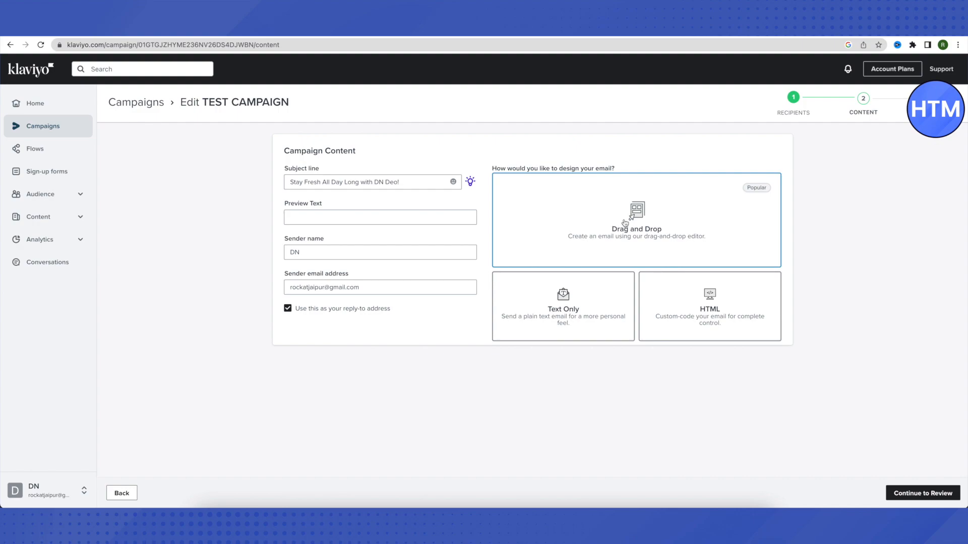
# - Choose the drag-and-drop editor for the email design and look through the themed templates
pyautogui.click(650, 225)
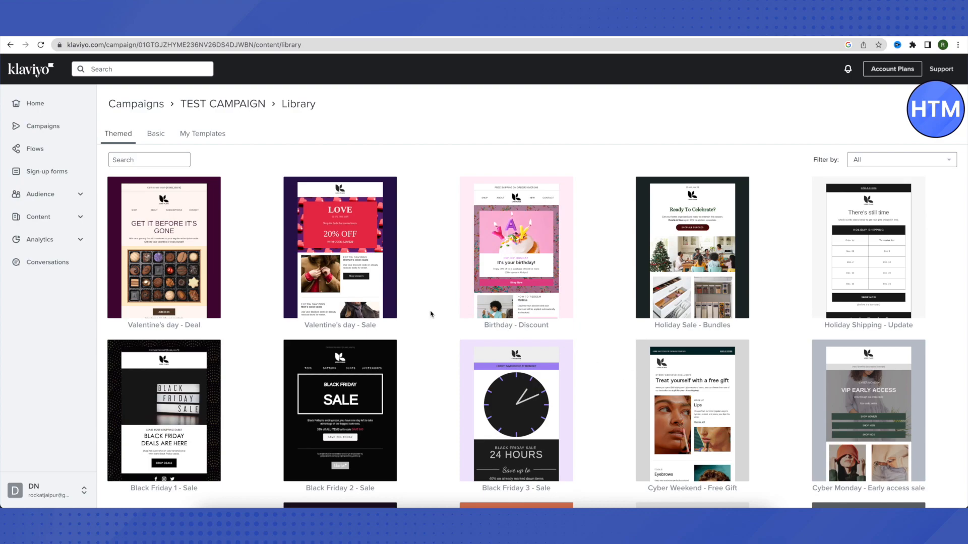
pyautogui.scroll(-4, 431, 315)
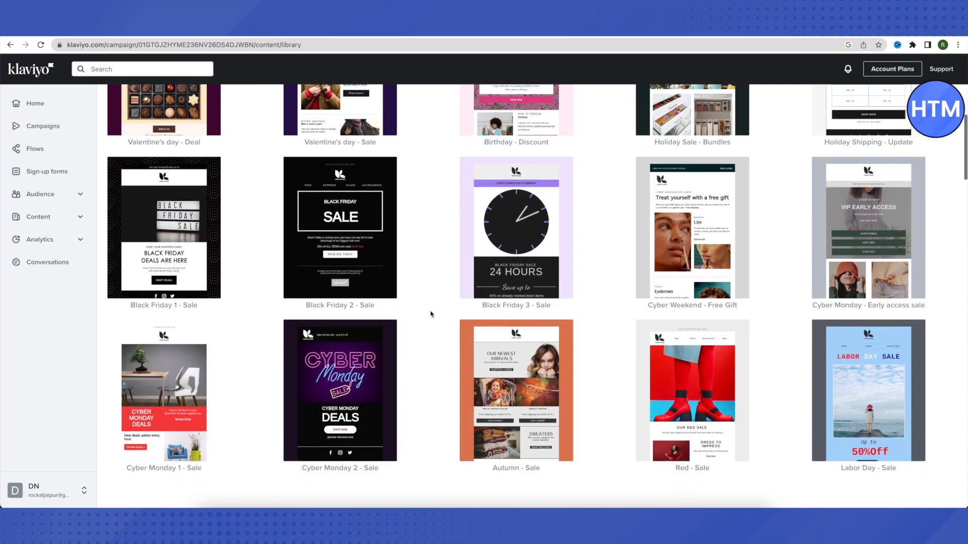
pyautogui.scroll(-5, 431, 314)
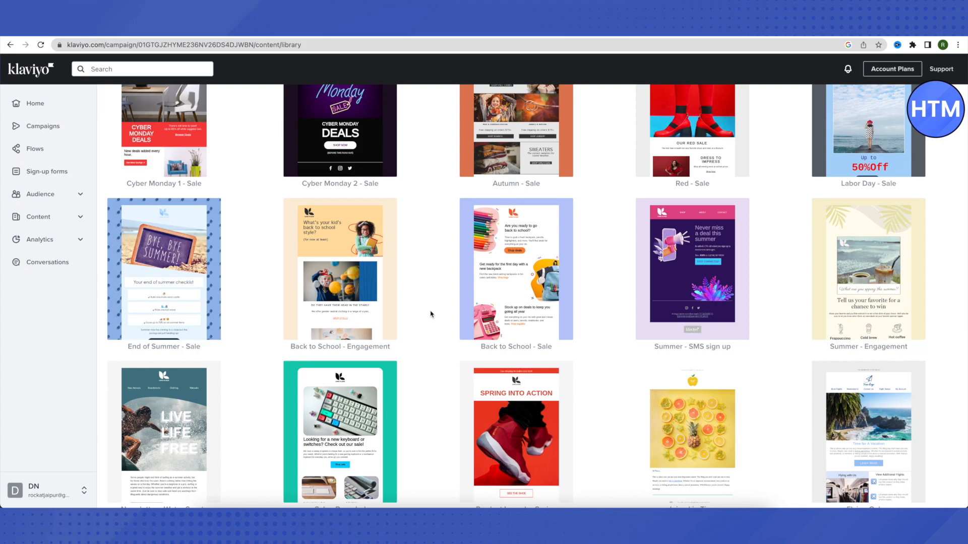
pyautogui.scroll(10, 431, 314)
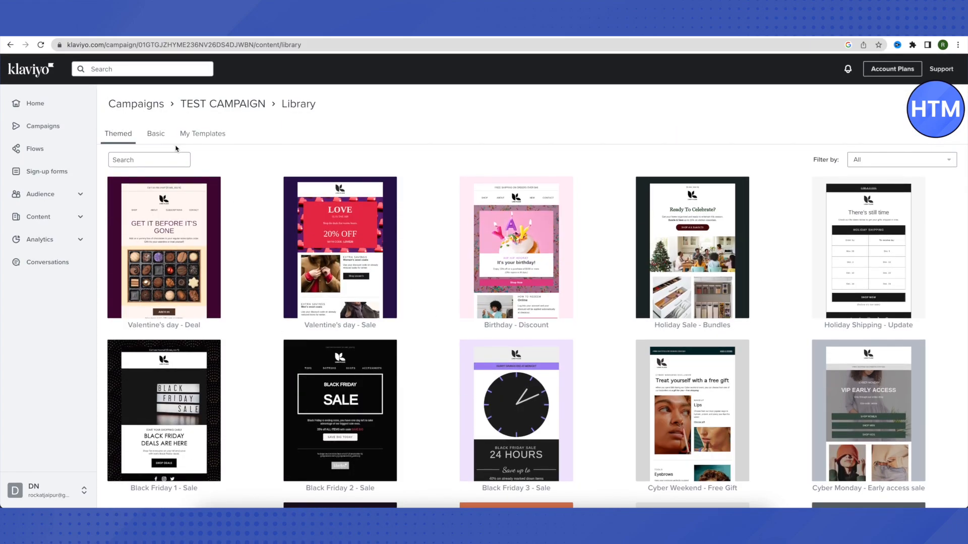
# - Examine the basic column and sidebar layouts in the template library
pyautogui.click(158, 141)
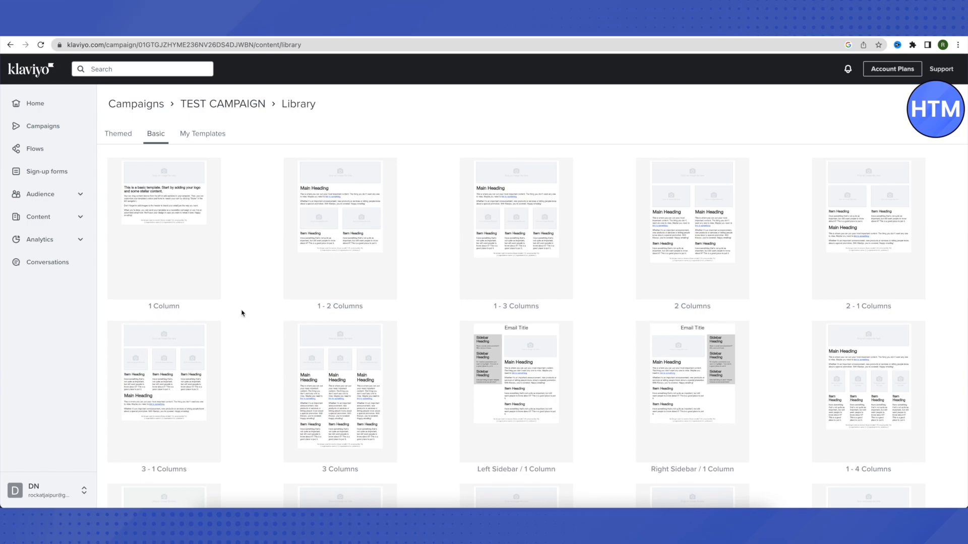
pyautogui.scroll(-2, 410, 342)
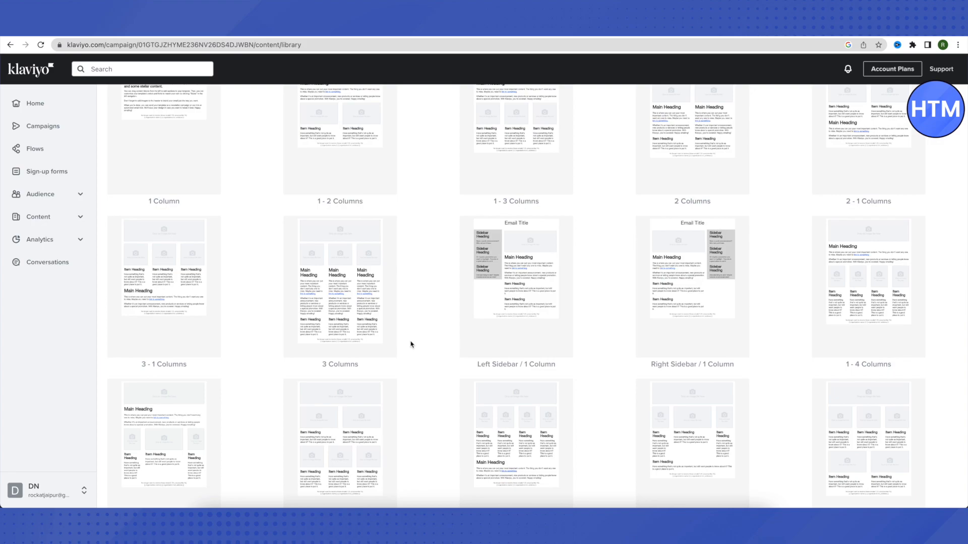
pyautogui.scroll(2, 410, 345)
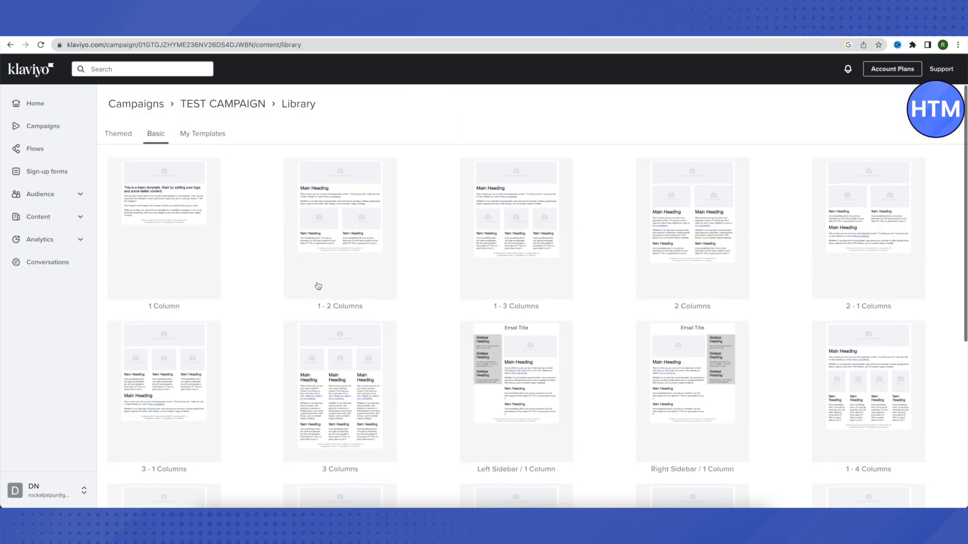
# - Preview the themed Labor Day - Sale template in full and use it for the campaign email
pyautogui.click(118, 136)
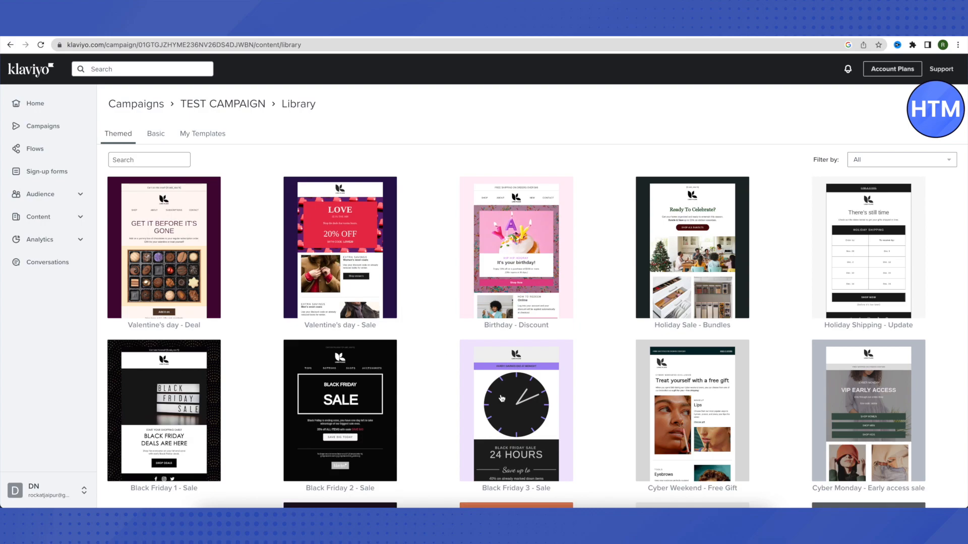
pyautogui.scroll(-2, 444, 362)
pyautogui.scroll(-5, 443, 362)
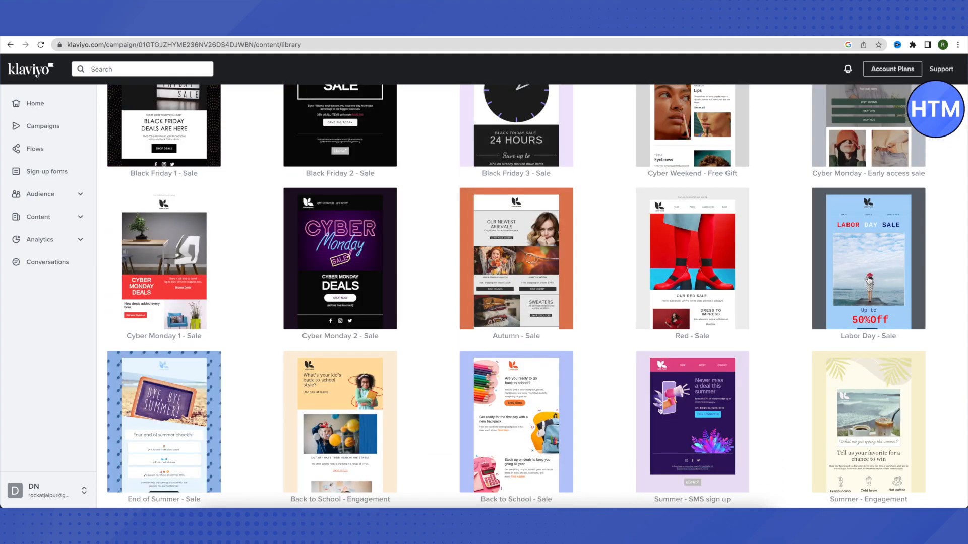
pyautogui.click(860, 276)
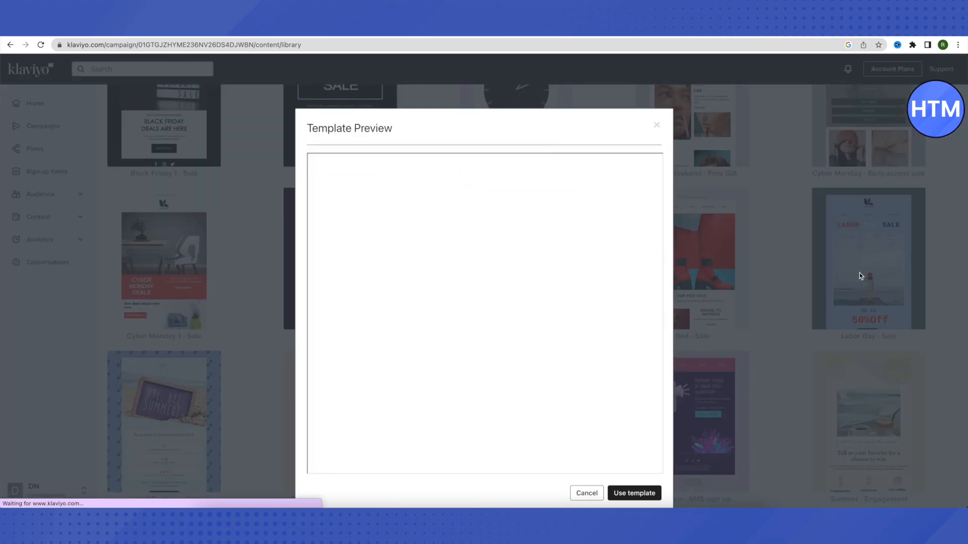
pyautogui.scroll(-3, 468, 267)
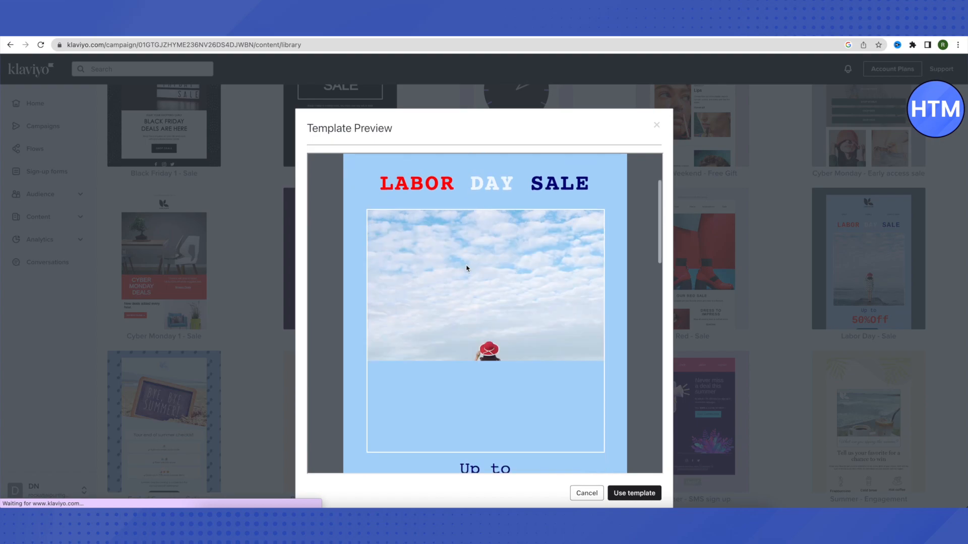
pyautogui.scroll(3, 468, 269)
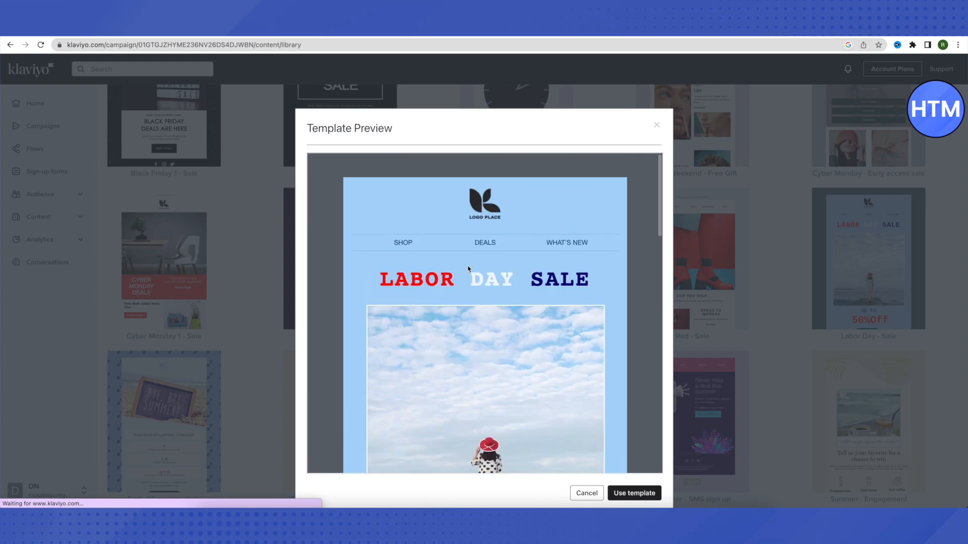
pyautogui.scroll(-4, 468, 269)
pyautogui.scroll(4, 468, 269)
pyautogui.scroll(-10, 468, 269)
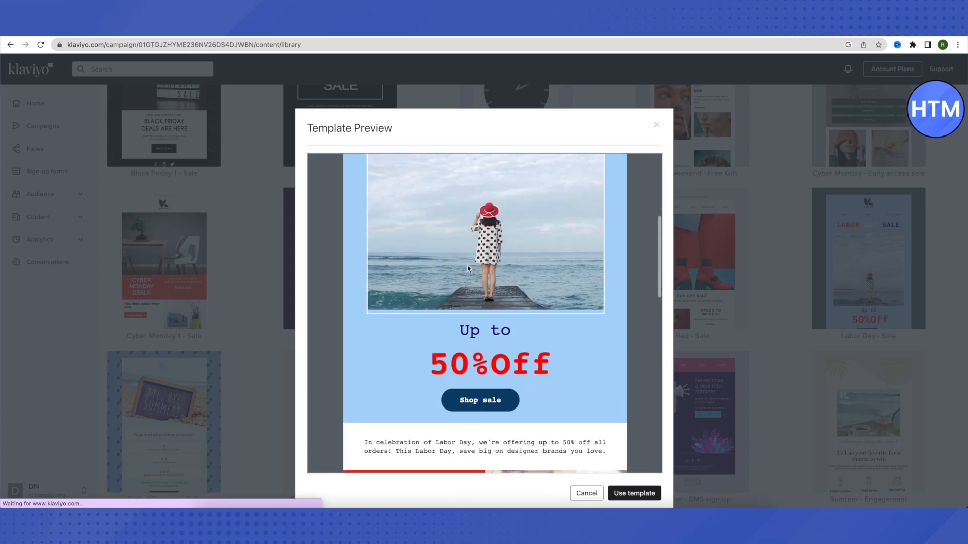
pyautogui.scroll(-3, 500, 319)
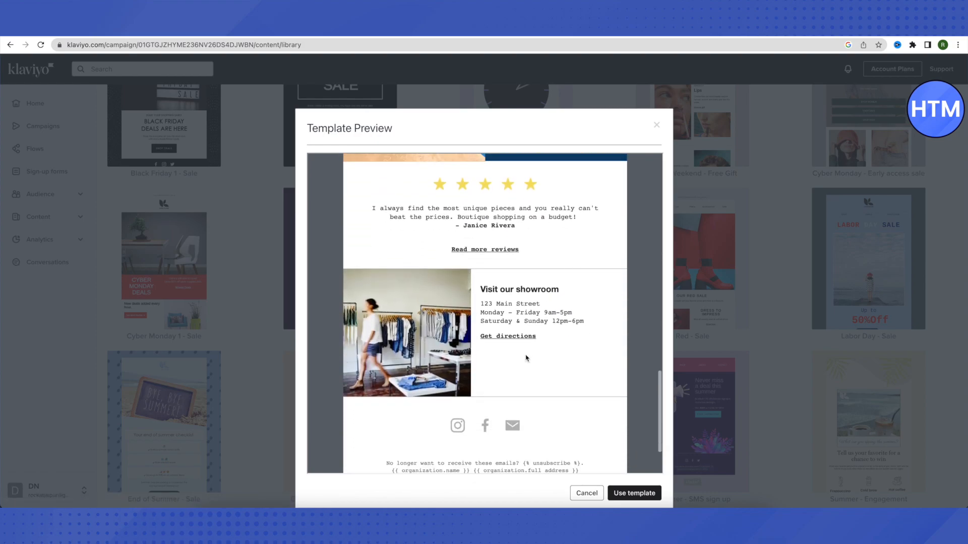
pyautogui.click(646, 495)
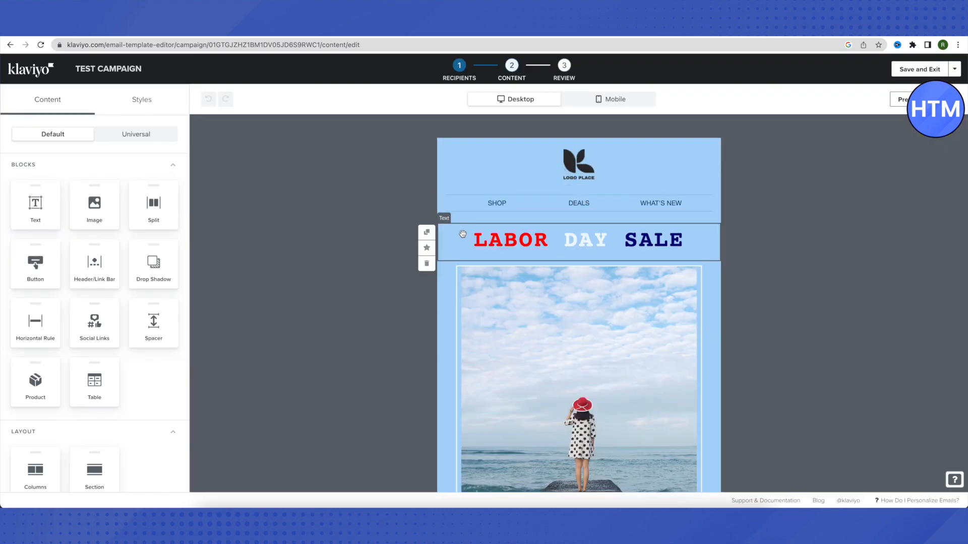
# - Try left and right alignment on the logo image, then restore its centre alignment
pyautogui.click(583, 174)
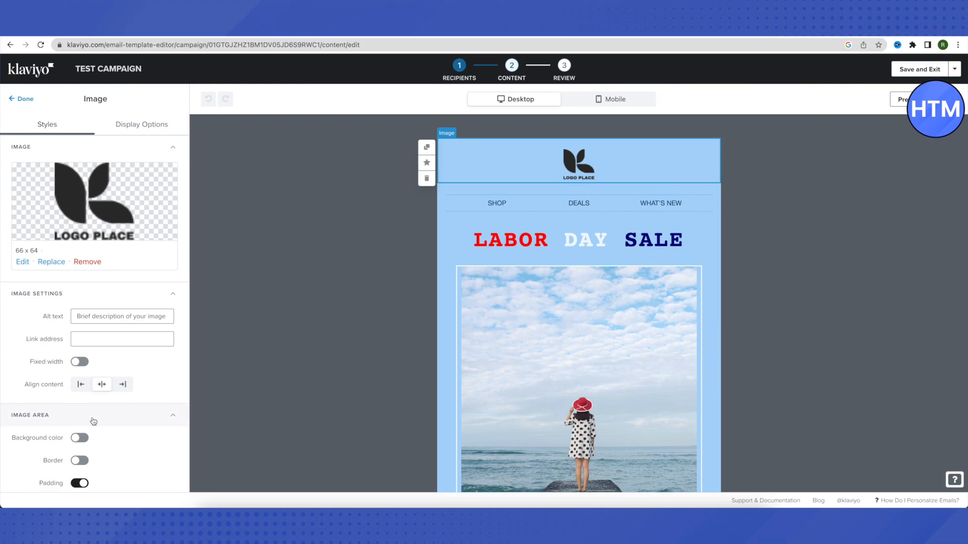
pyautogui.click(81, 386)
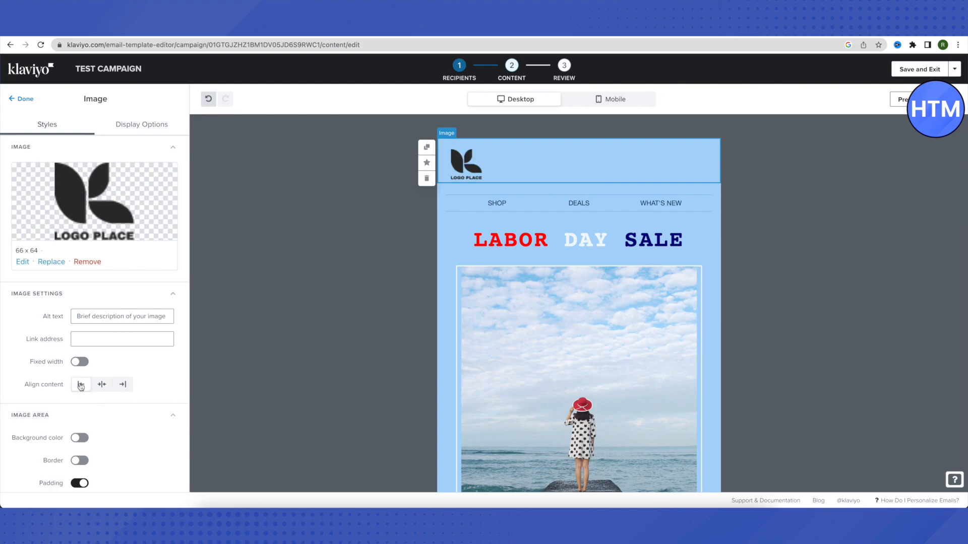
pyautogui.click(122, 386)
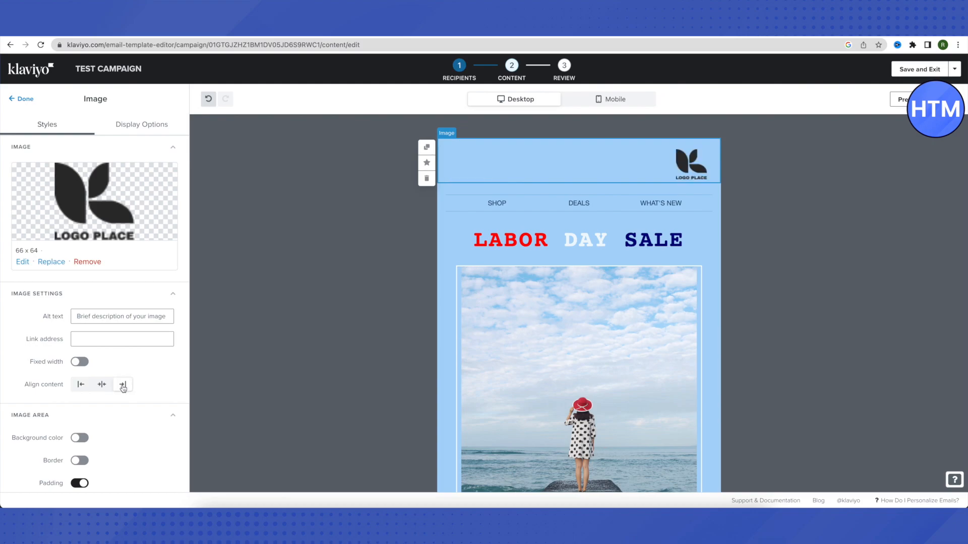
pyautogui.click(102, 385)
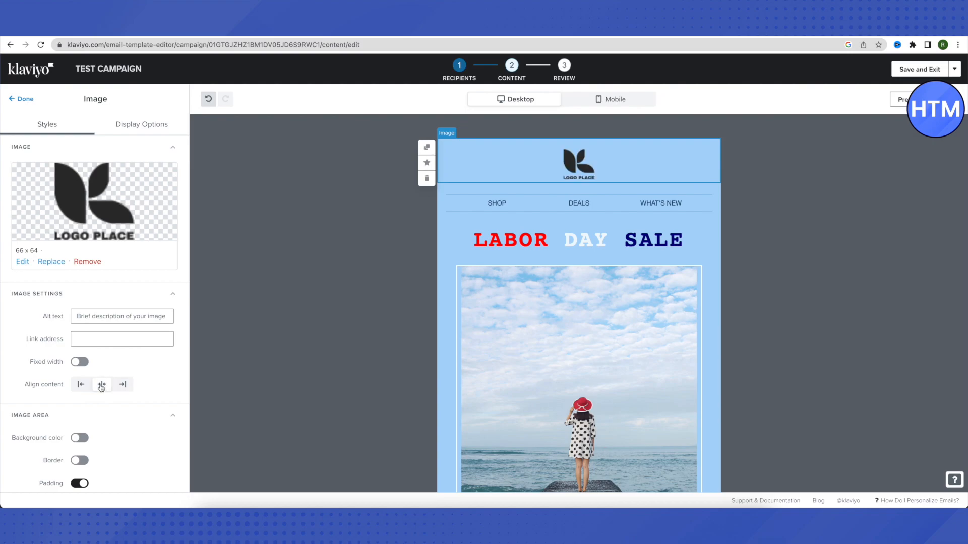
# - Set the background color of the logo image's block to a muted greyish blue
pyautogui.scroll(-2, 118, 420)
pyautogui.scroll(-3, 119, 422)
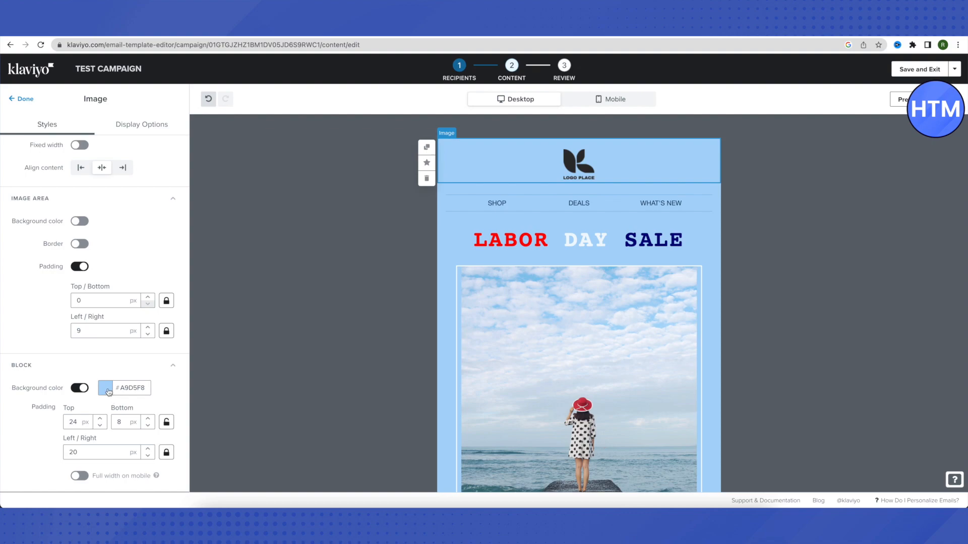
pyautogui.click(107, 390)
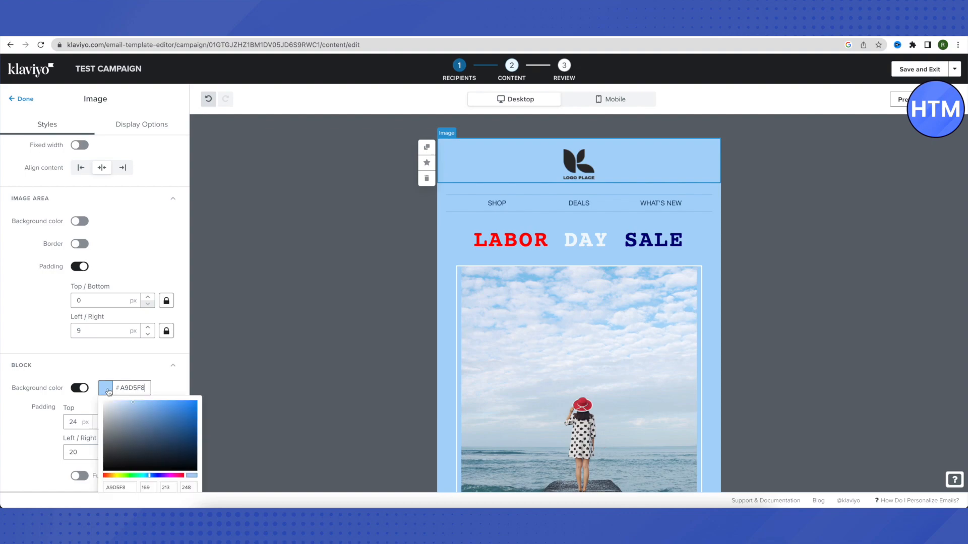
pyautogui.click(171, 419)
pyautogui.click(135, 408)
pyautogui.click(163, 415)
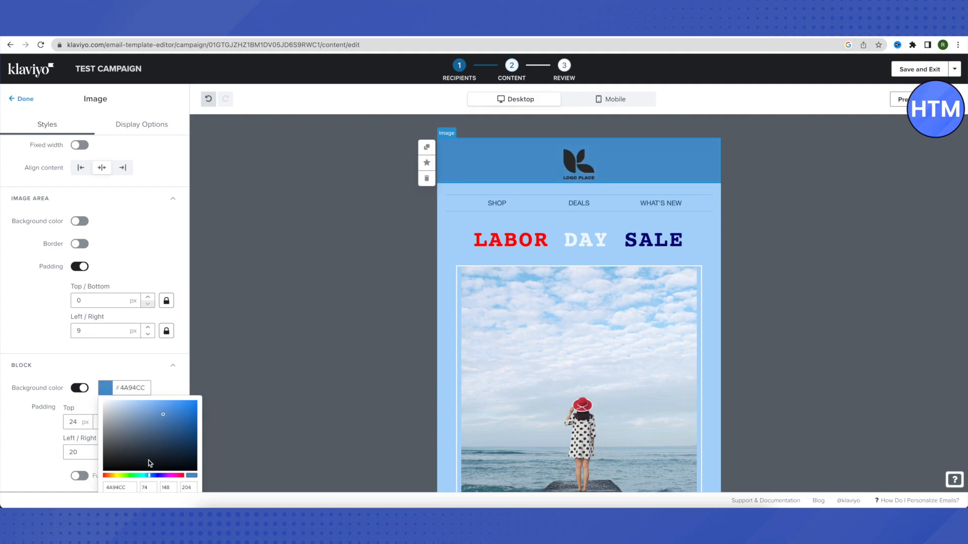
pyautogui.click(175, 433)
pyautogui.click(159, 421)
pyautogui.click(171, 437)
pyautogui.click(142, 420)
pyautogui.click(116, 354)
pyautogui.scroll(4, 116, 354)
pyautogui.scroll(1, 117, 356)
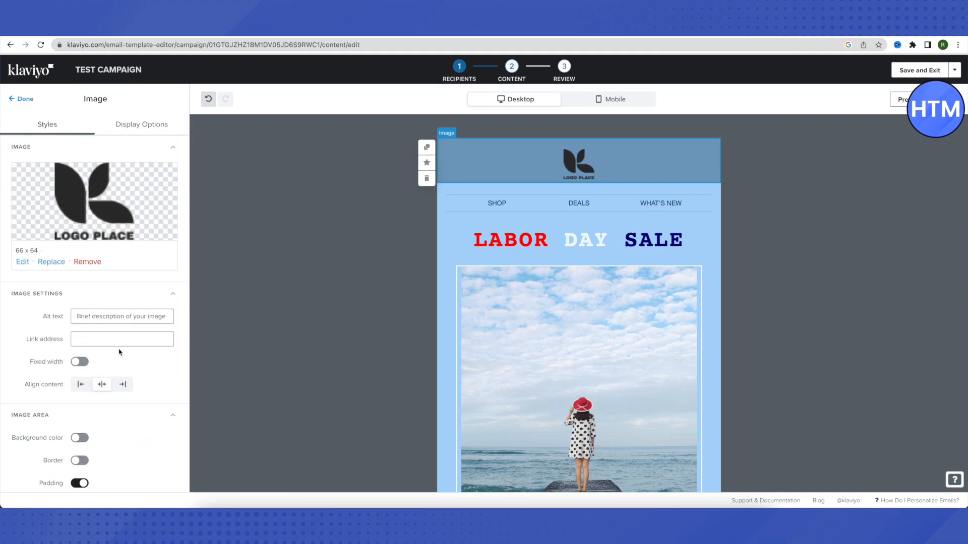
# - Examine the settings of the header link bar, the LABOR DAY SALE heading and the large image below it
pyautogui.click(502, 208)
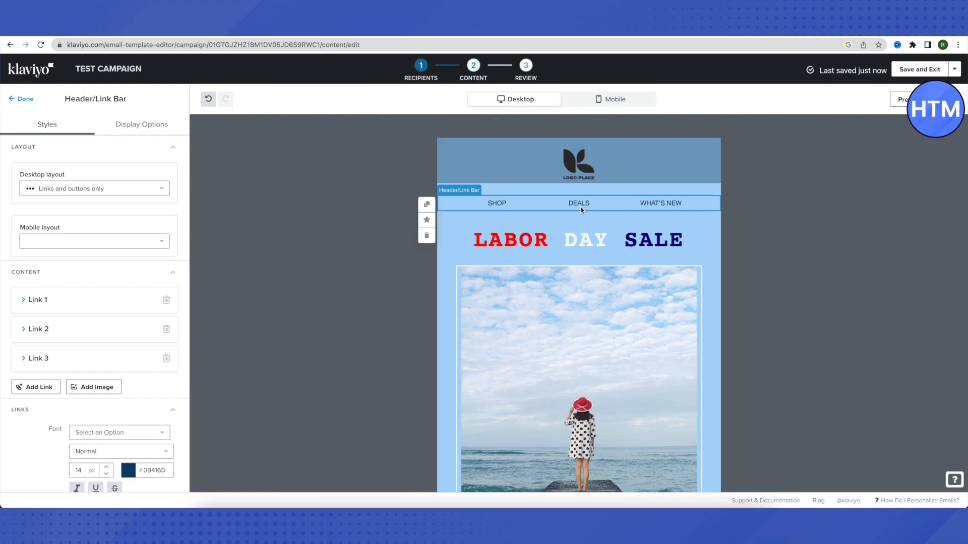
pyautogui.scroll(-2, 437, 244)
pyautogui.scroll(1, 384, 244)
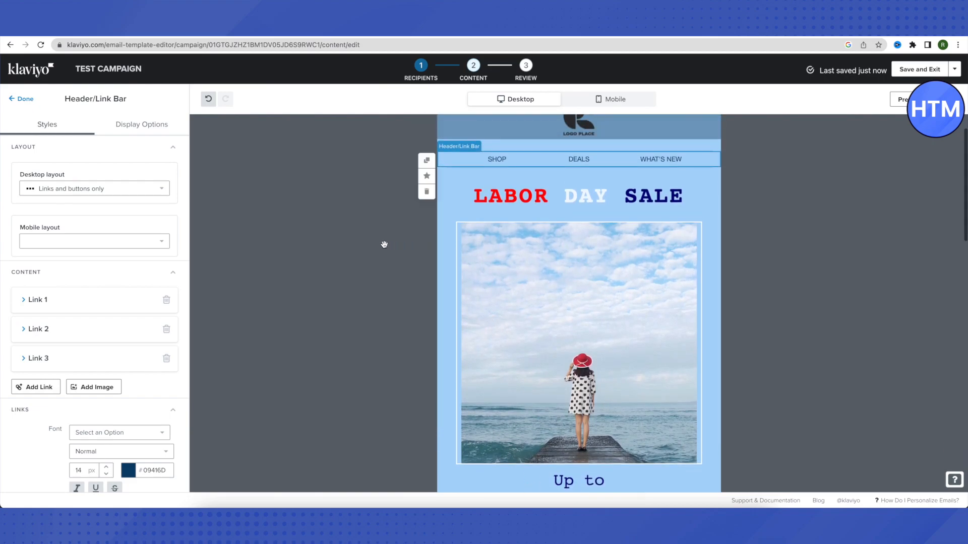
pyautogui.click(524, 200)
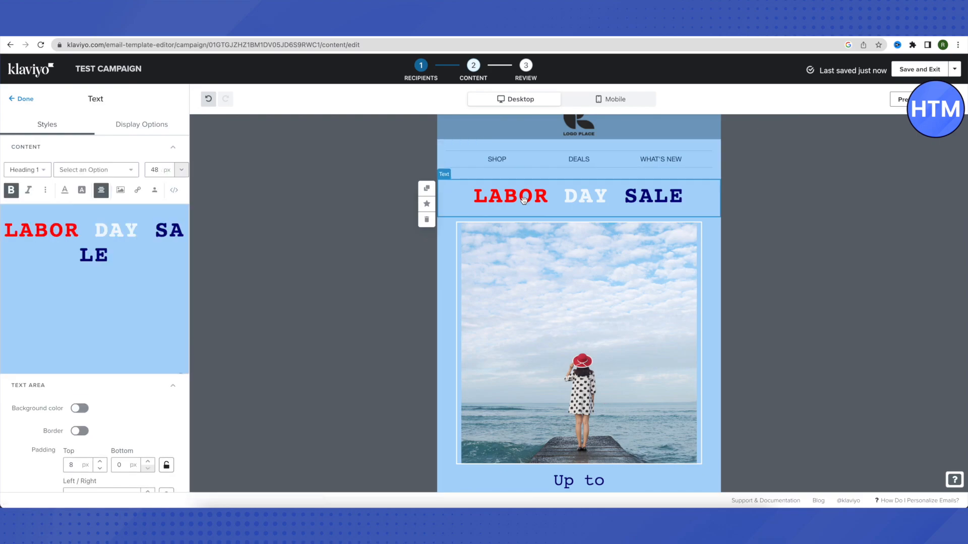
pyautogui.moveTo(524, 200)
pyautogui.mouseDown()
pyautogui.moveTo(524, 294)
pyautogui.moveTo(506, 357)
pyautogui.moveTo(473, 183)
pyautogui.mouseUp()
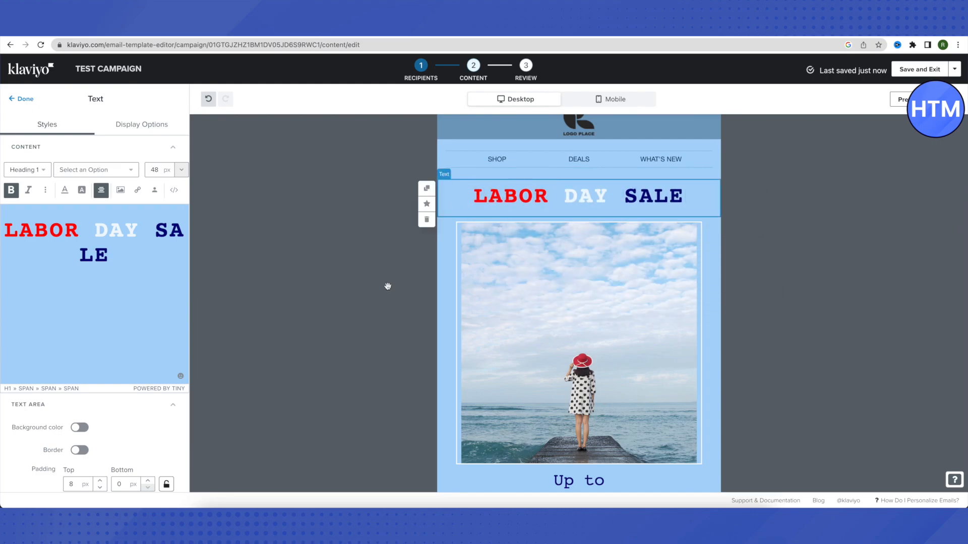
pyautogui.scroll(-3, 388, 286)
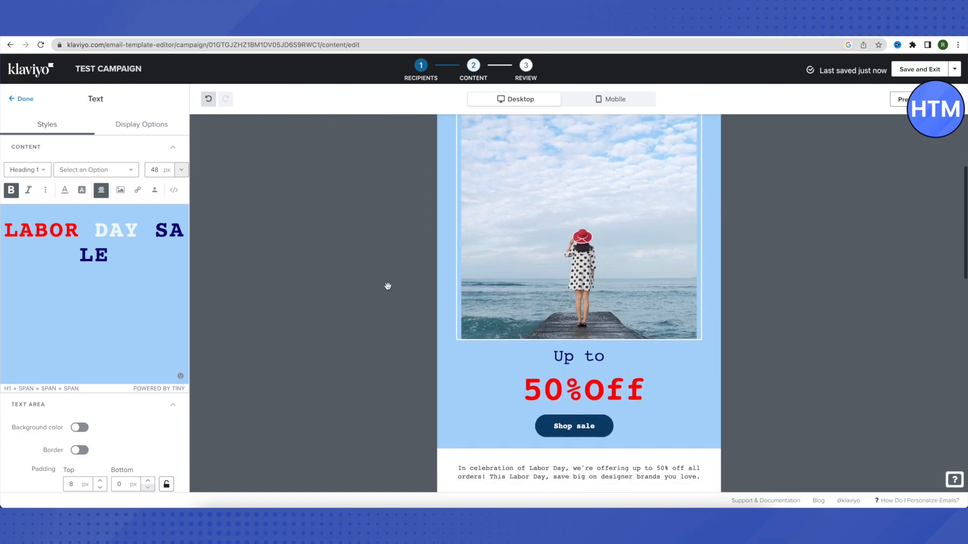
pyautogui.scroll(1, 388, 286)
pyautogui.click(586, 297)
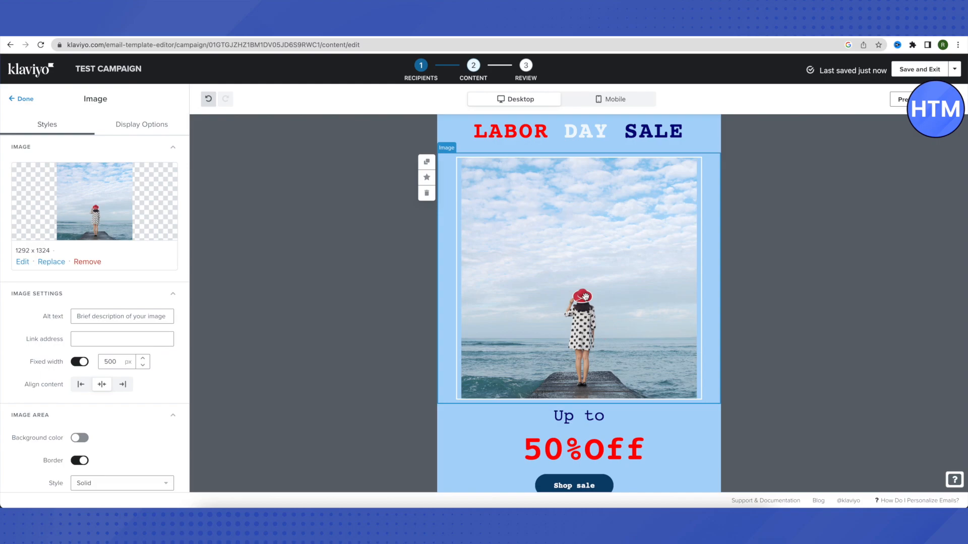
pyautogui.scroll(-4, 771, 303)
pyautogui.scroll(2, 382, 218)
pyautogui.scroll(-3, 382, 216)
pyautogui.scroll(2, 382, 215)
pyautogui.scroll(-1, 385, 221)
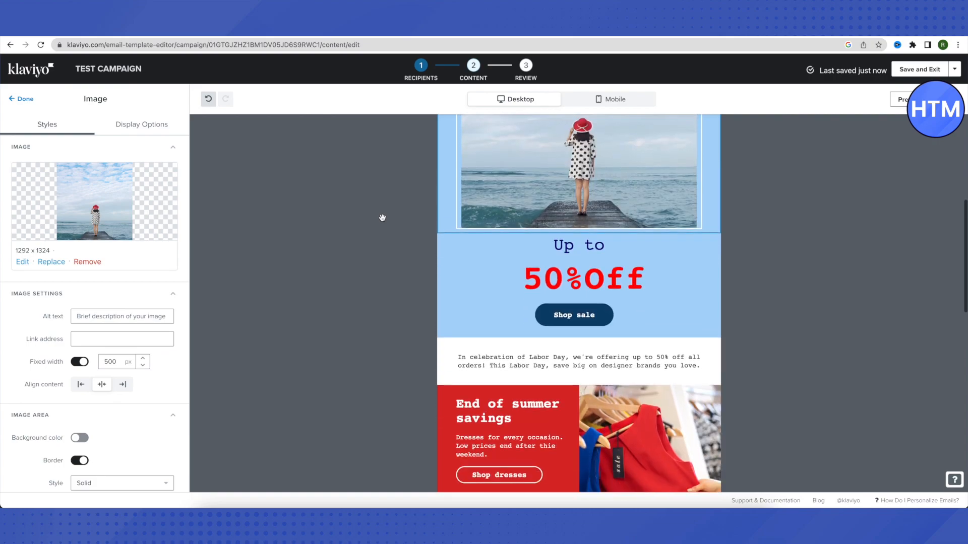
# - Format the whole paragraph starting "In celebration of Labor Day" as italic without bold
pyautogui.click(495, 343)
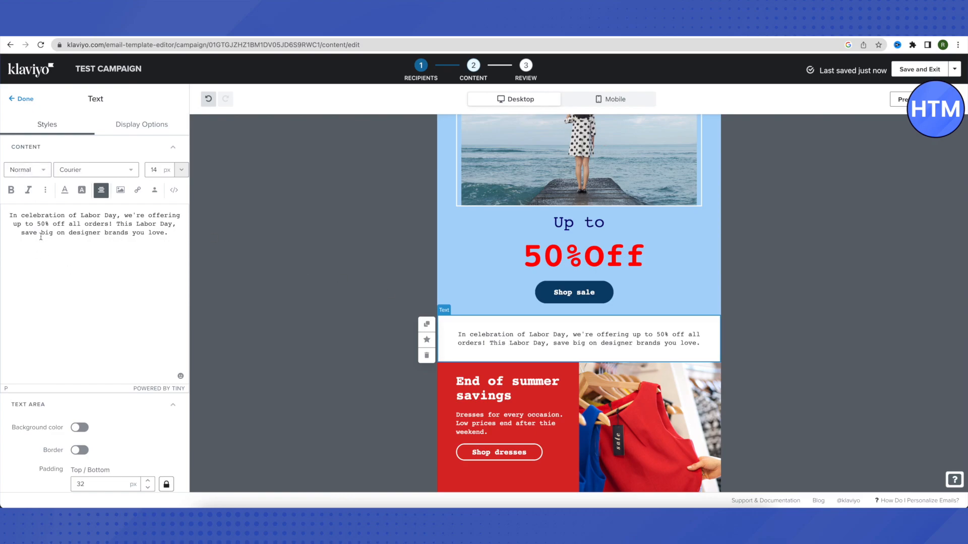
pyautogui.moveTo(8, 216); pyautogui.dragTo(168, 249)
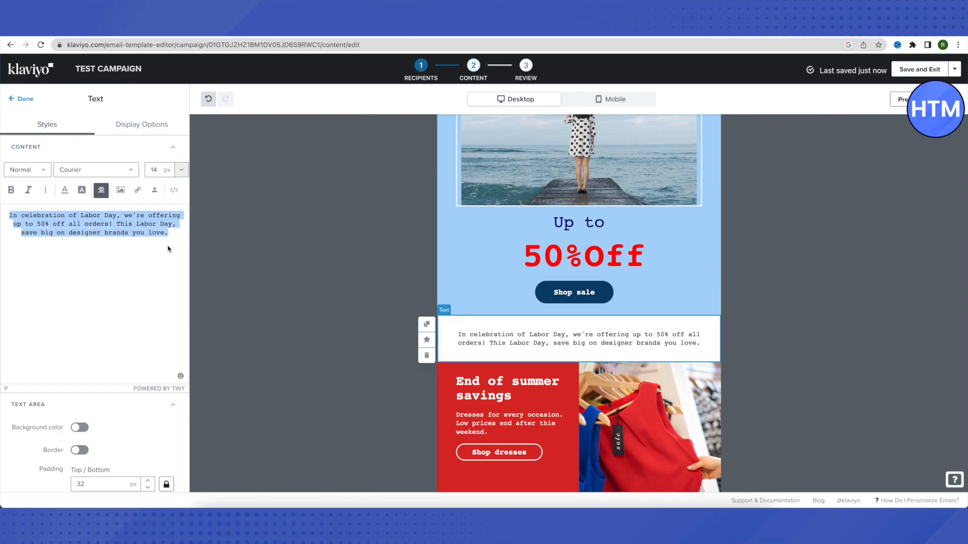
pyautogui.press('BackSpace')
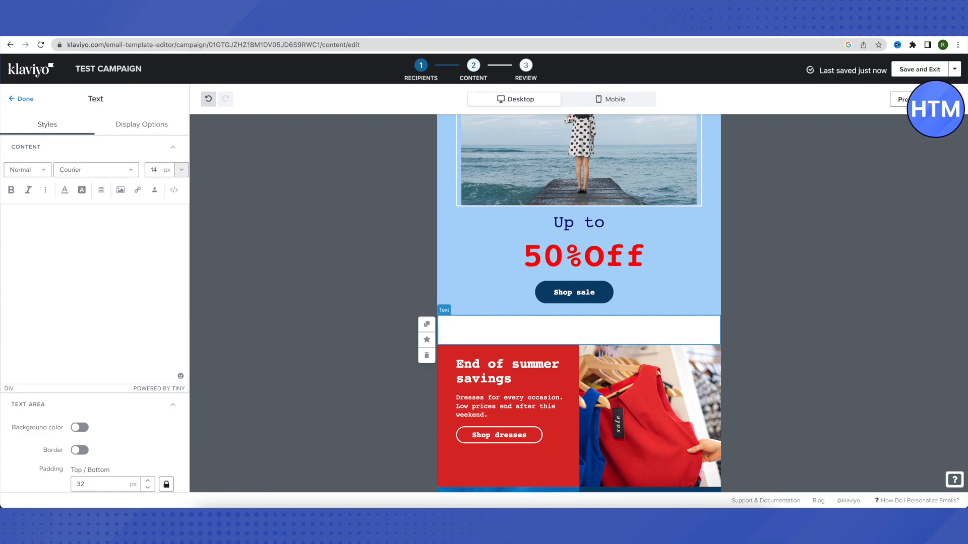
pyautogui.hotkey('ctrl', 'z')
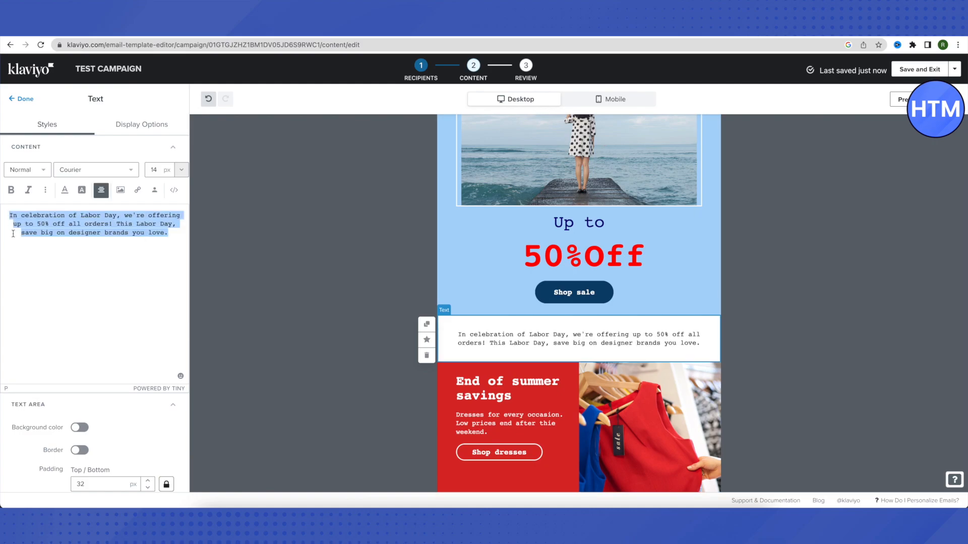
pyautogui.click(11, 190)
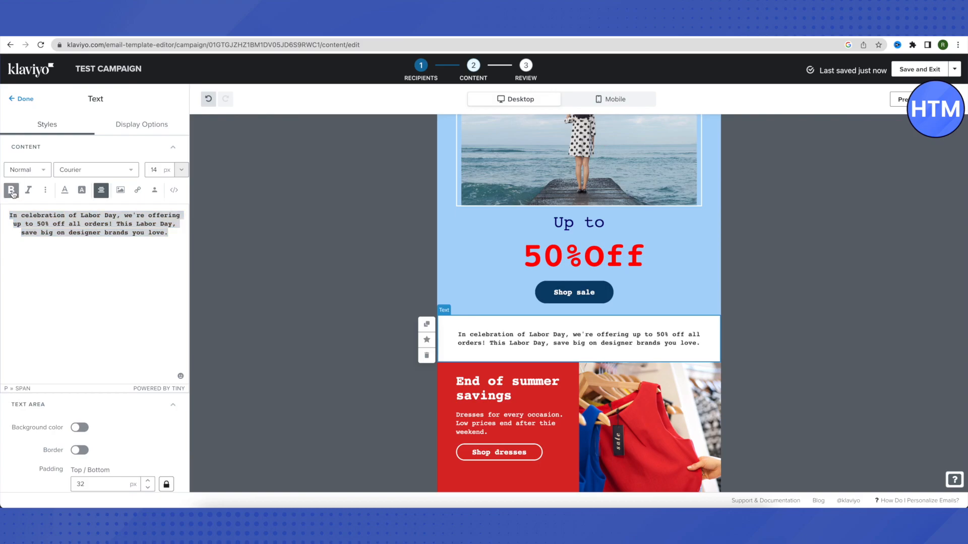
pyautogui.click(28, 191)
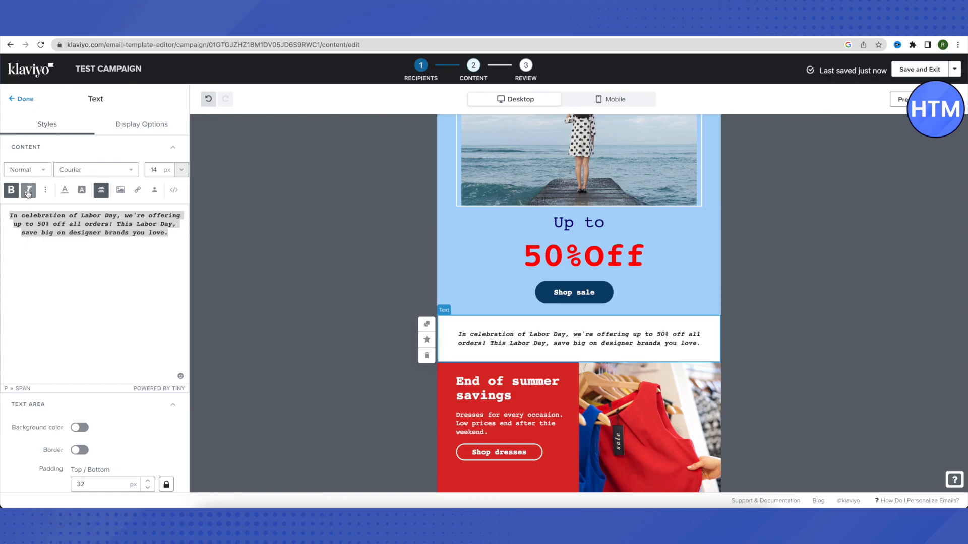
pyautogui.click(12, 191)
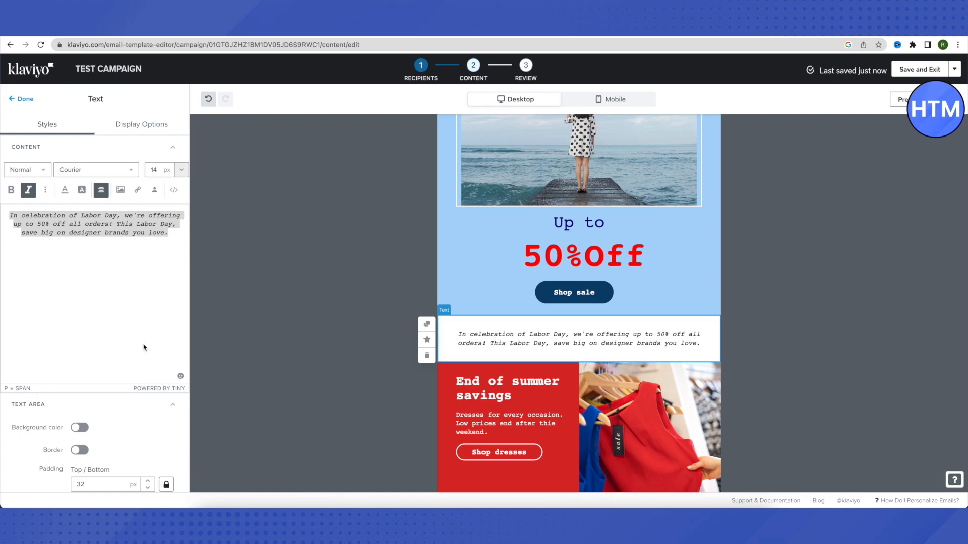
# - Examine the settings of the social links, the unsubscribe text and the Klaviyo branding at the email's end
pyautogui.scroll(-4, 148, 338)
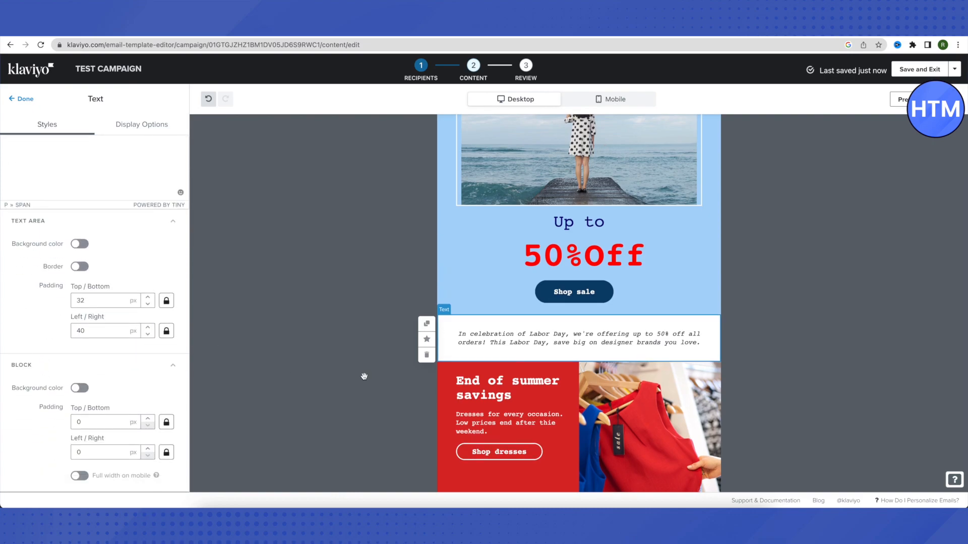
pyautogui.scroll(-3, 364, 376)
pyautogui.scroll(-8, 364, 377)
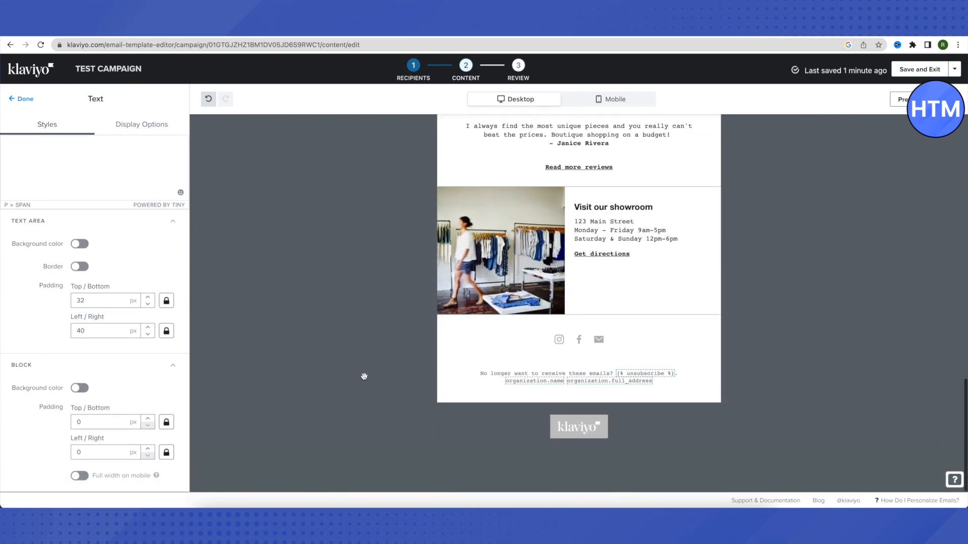
pyautogui.click(542, 343)
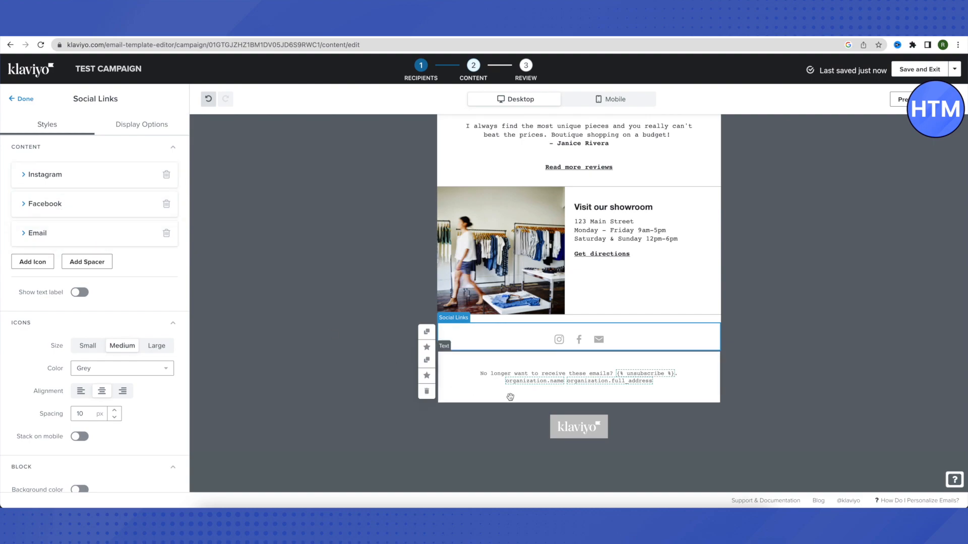
pyautogui.click(498, 374)
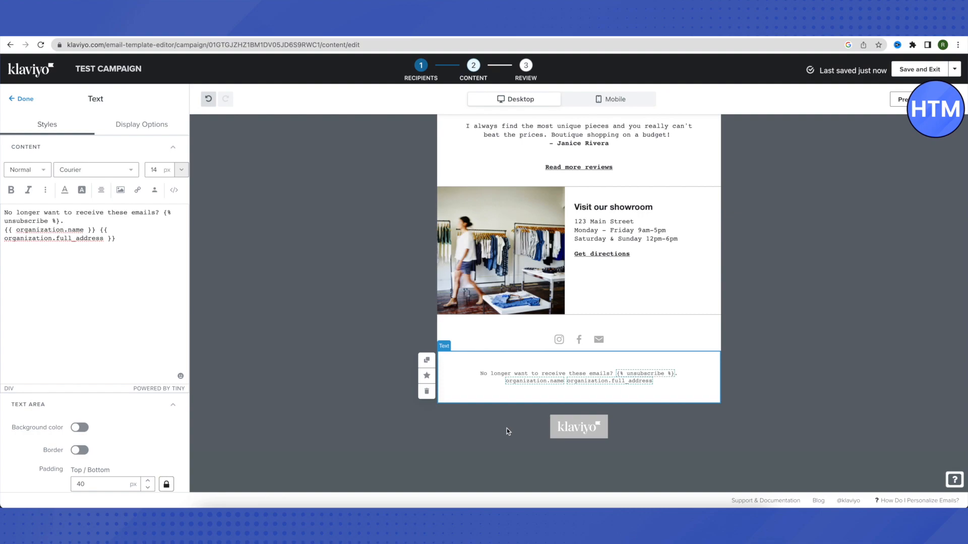
pyautogui.click(564, 433)
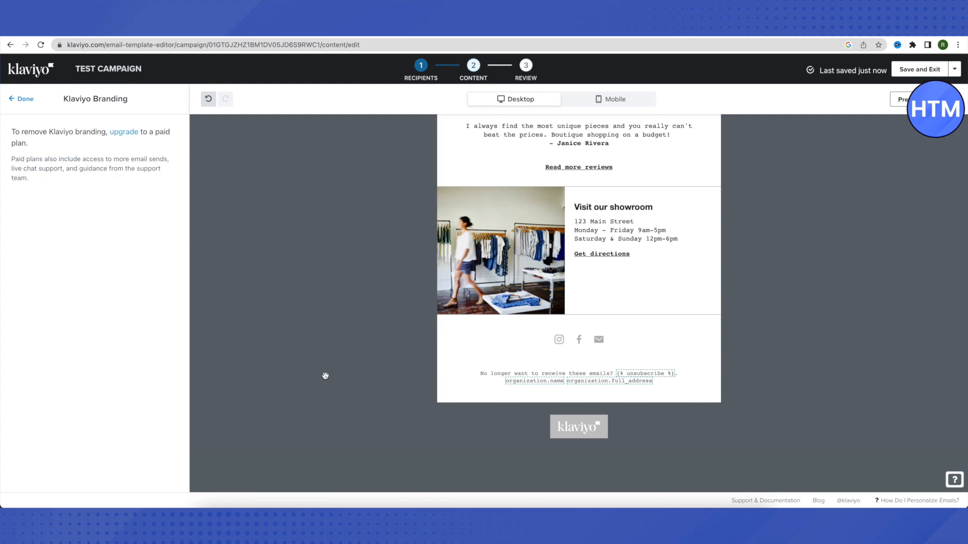
# - Inspect the email's mobile layout from the header down to the showroom section, and return to the desktop layout
pyautogui.scroll(10, 331, 373)
pyautogui.scroll(5, 333, 375)
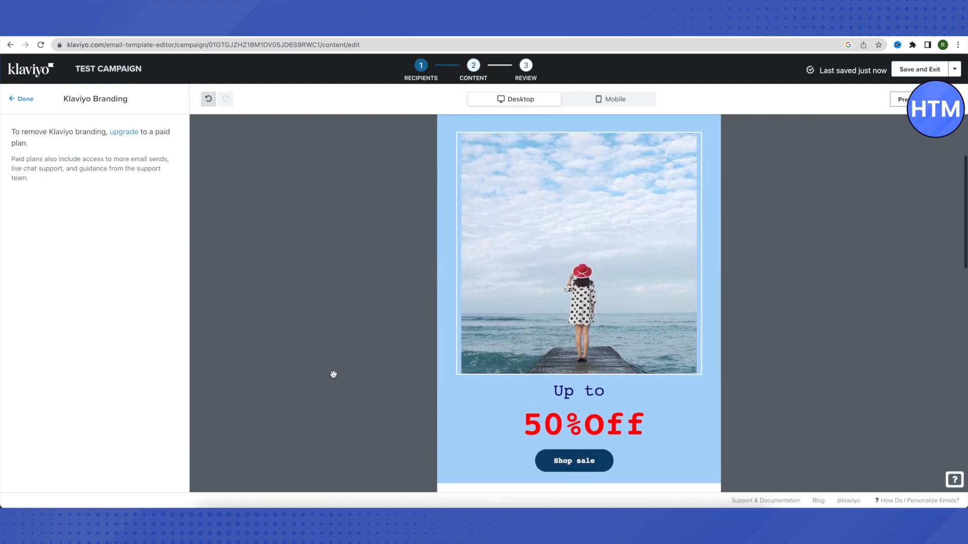
pyautogui.scroll(3, 333, 375)
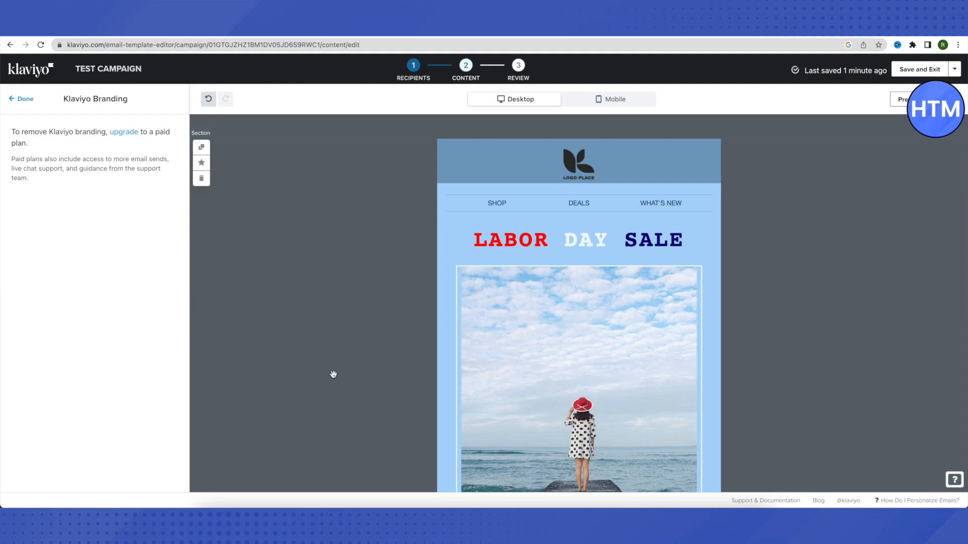
pyautogui.scroll(-3, 816, 365)
pyautogui.scroll(3, 812, 361)
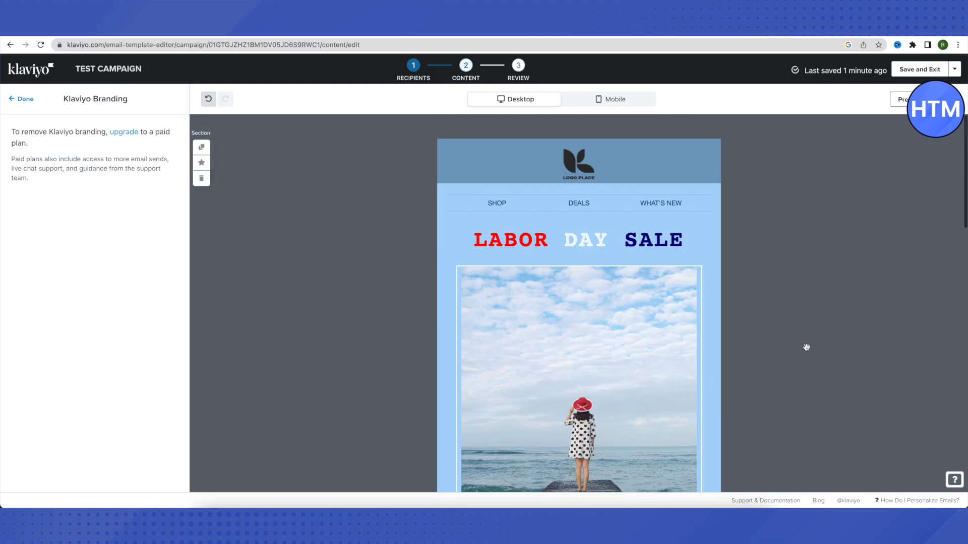
pyautogui.click(609, 100)
pyautogui.scroll(-12, 745, 237)
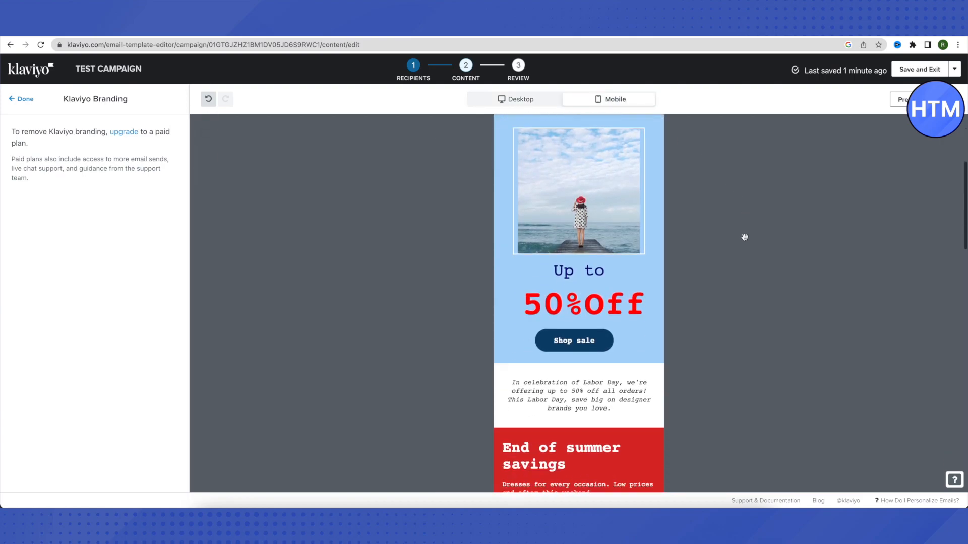
pyautogui.scroll(-8, 745, 237)
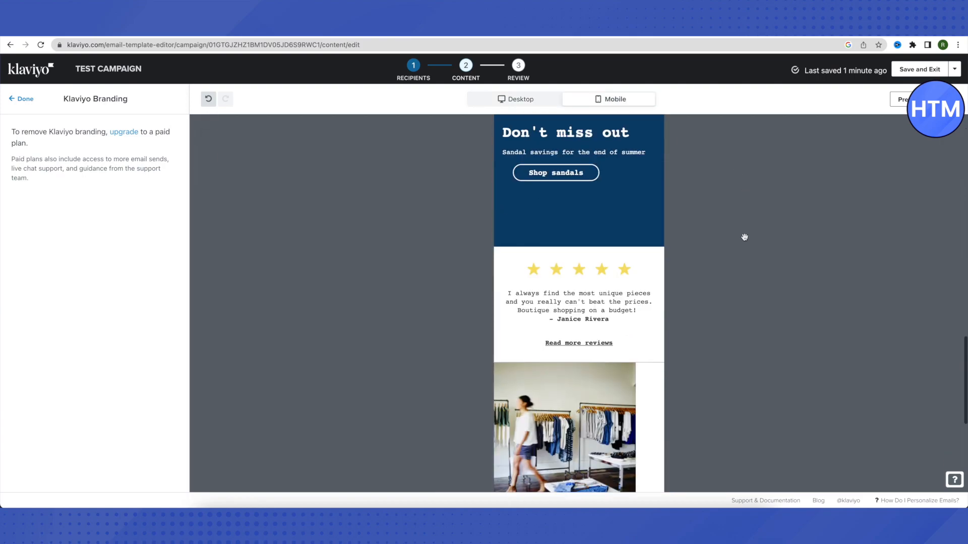
pyautogui.scroll(15, 744, 237)
pyautogui.scroll(5, 716, 211)
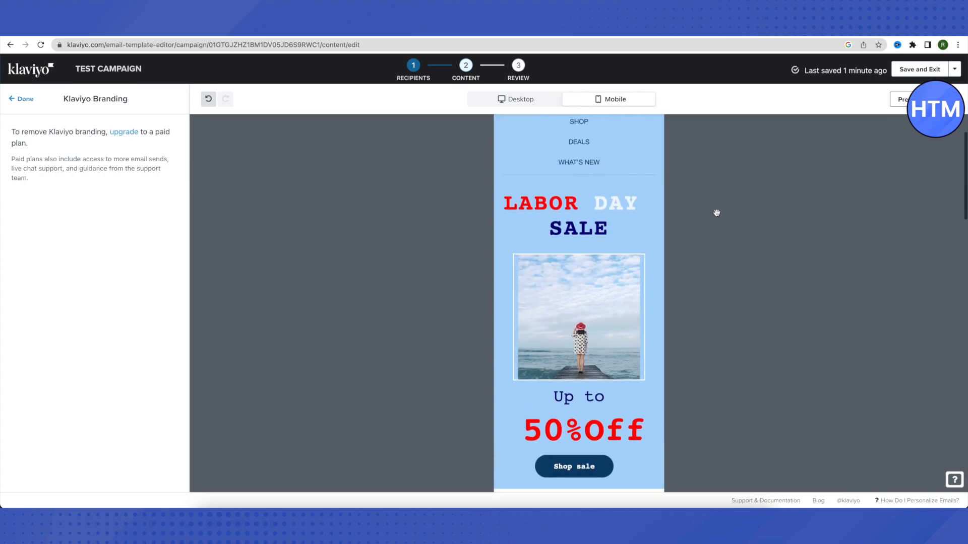
pyautogui.click(509, 100)
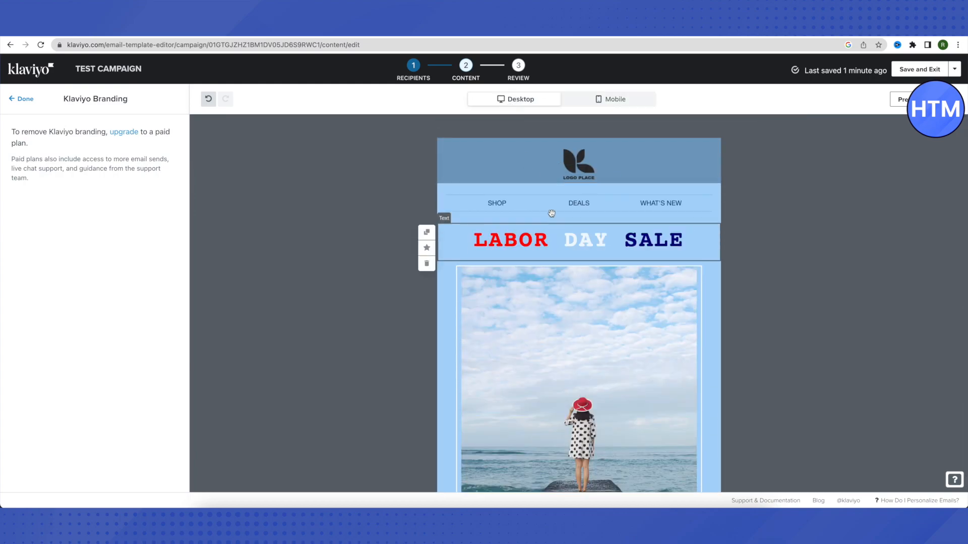
# - Save the email design and exit the template editor to the campaign's content stage
pyautogui.click(604, 239)
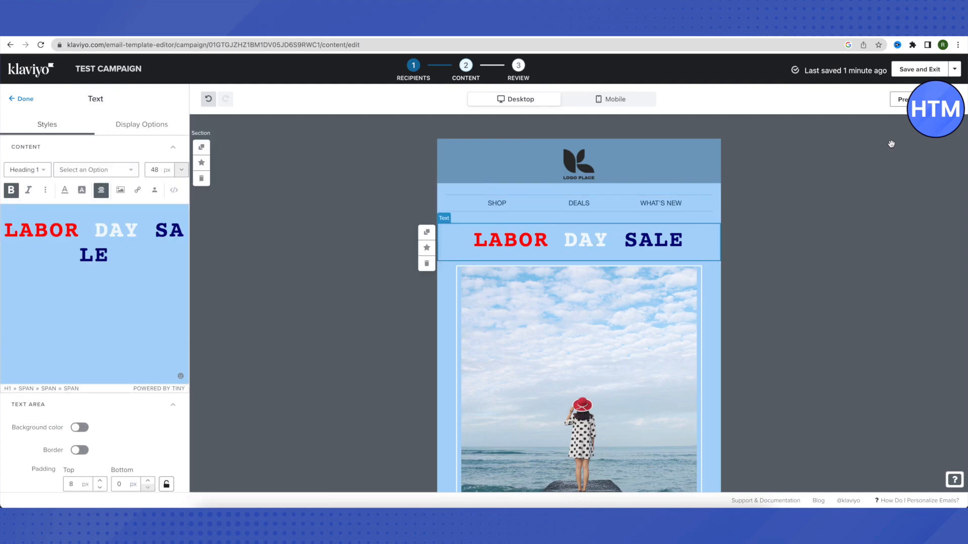
pyautogui.click(920, 72)
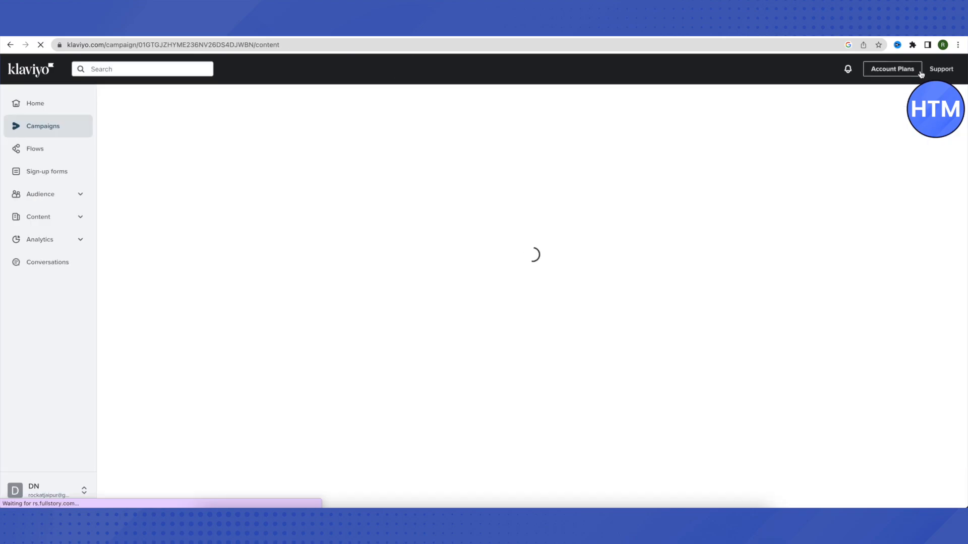
# - Examine the whole customized email in the campaign content preview, from the logo header through the product sections
pyautogui.scroll(-5, 671, 328)
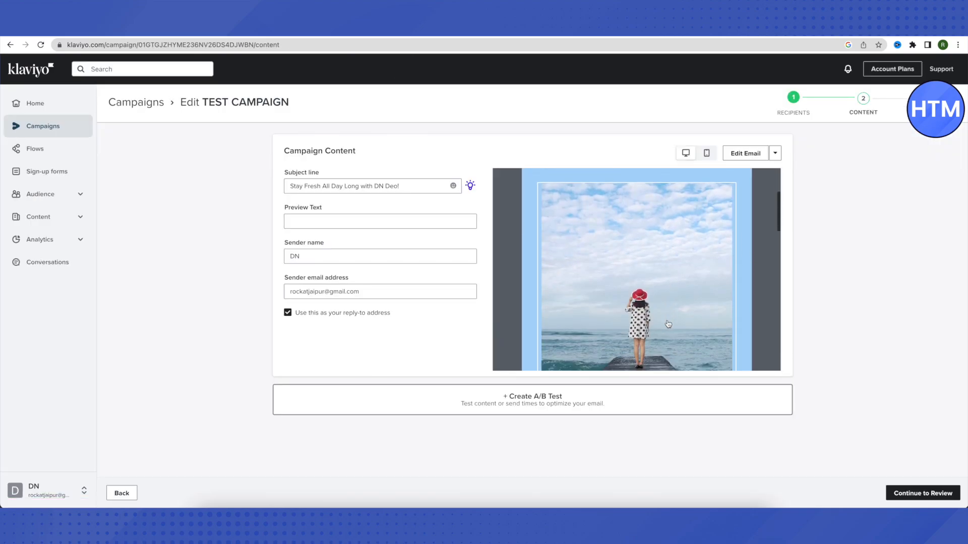
pyautogui.scroll(2, 668, 324)
pyautogui.scroll(3, 668, 324)
pyautogui.scroll(-8, 668, 324)
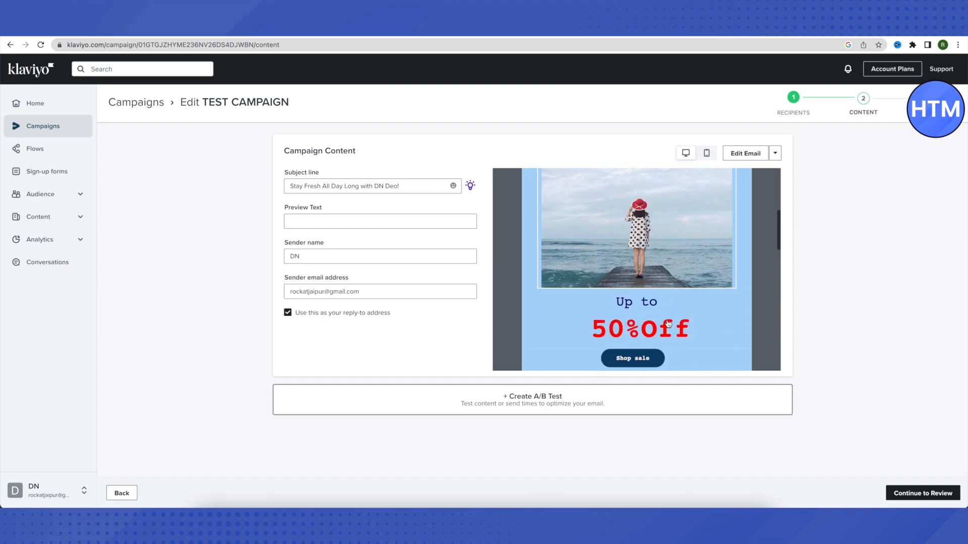
pyautogui.scroll(-2, 668, 325)
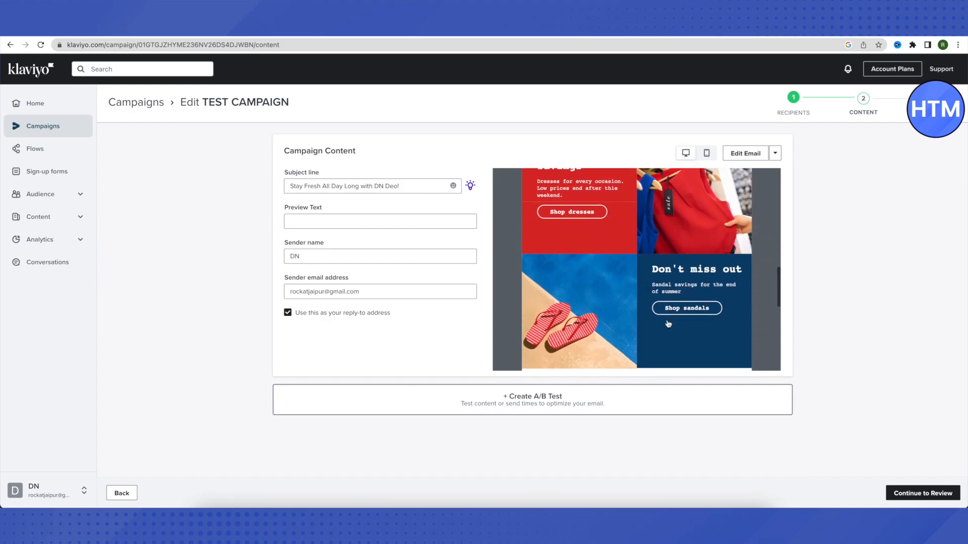
pyautogui.scroll(8, 668, 324)
pyautogui.scroll(-7, 669, 324)
pyautogui.scroll(15, 668, 324)
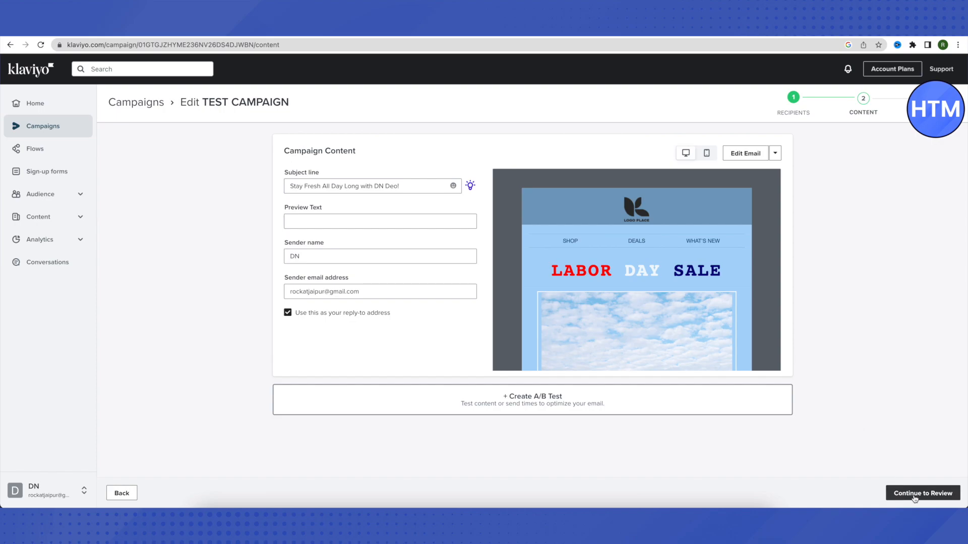
# - Continue to the review stage of TEST CAMPAIGN and read through the full pre-send checklist
pyautogui.click(915, 497)
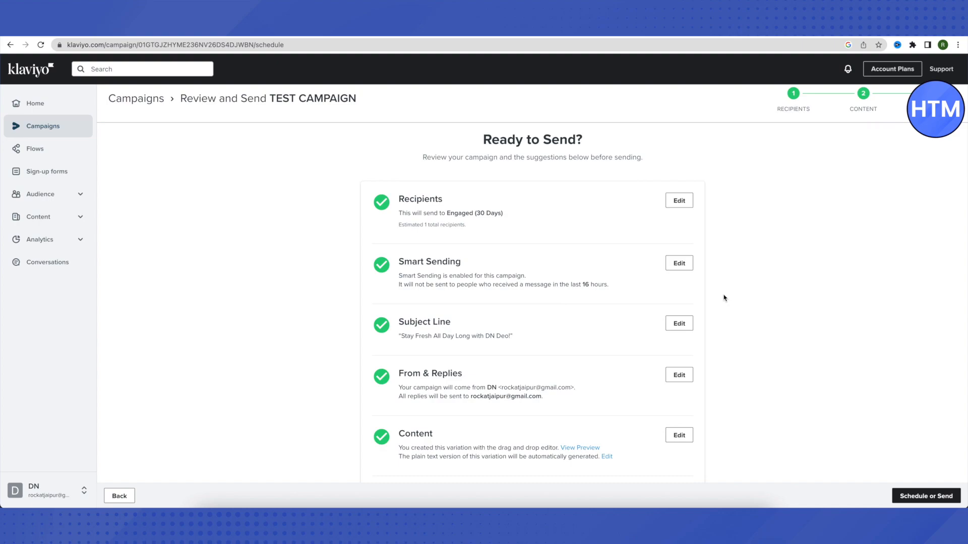
pyautogui.scroll(-4, 724, 297)
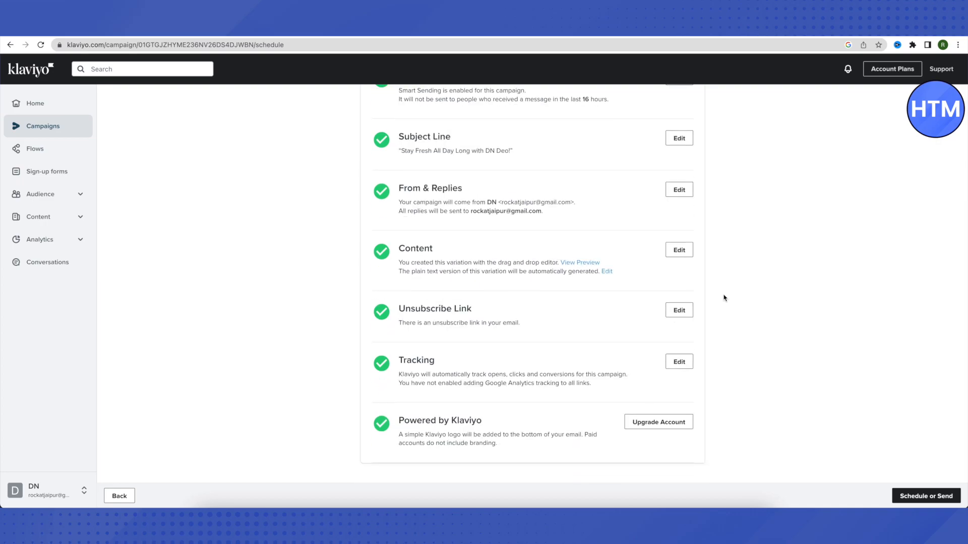
pyautogui.scroll(4, 723, 297)
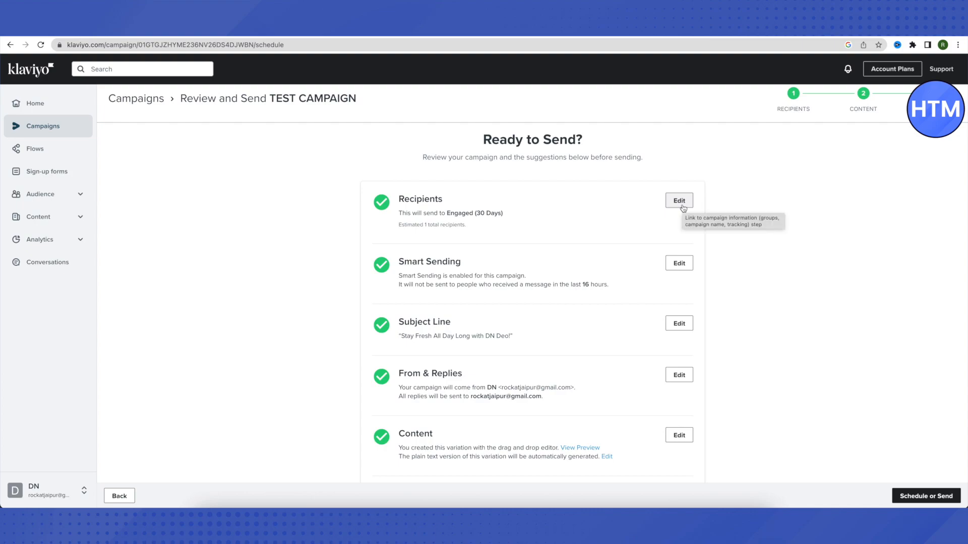
# - Recheck the campaign's recipients, subject, sender, content and tracking entries, and proceed to scheduling or sending
pyautogui.scroll(-1, 565, 319)
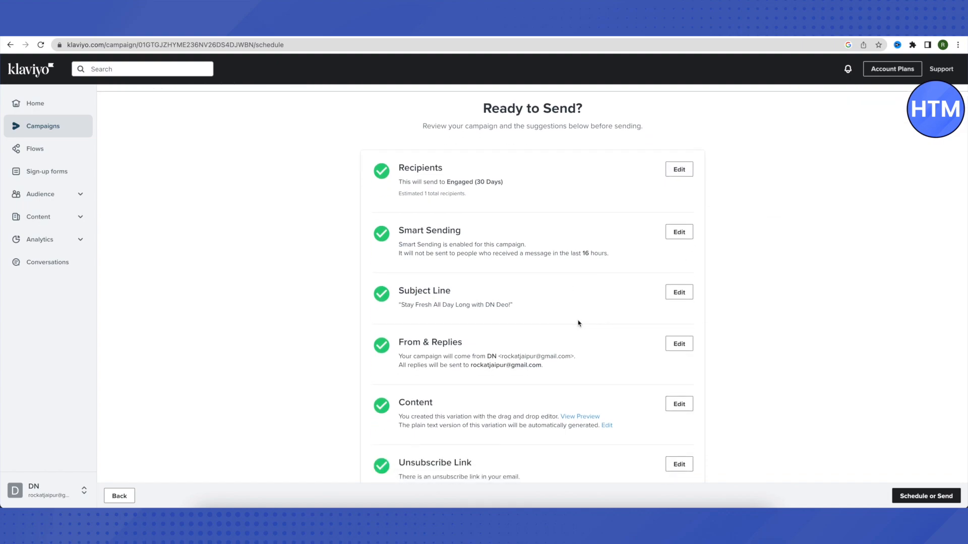
pyautogui.scroll(-2, 581, 323)
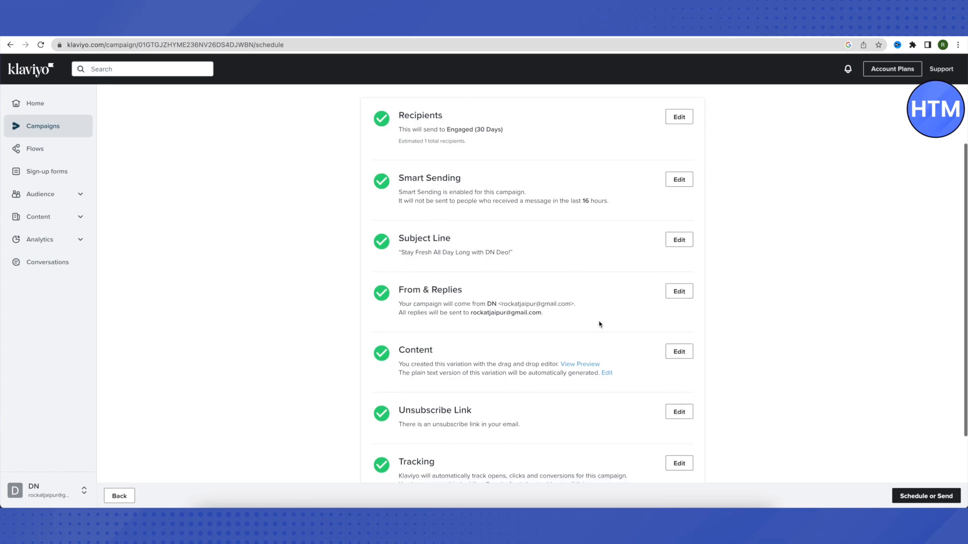
pyautogui.scroll(-3, 598, 324)
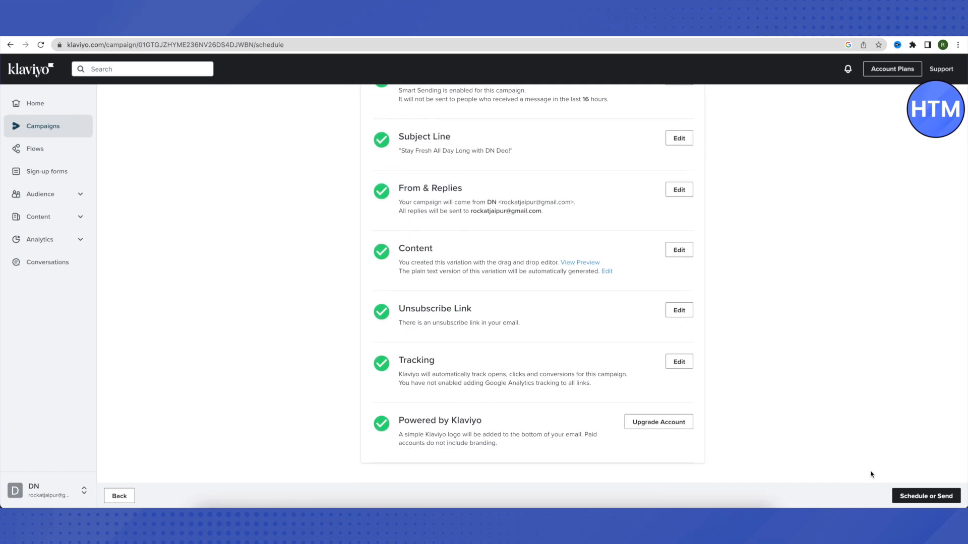
pyautogui.click(919, 497)
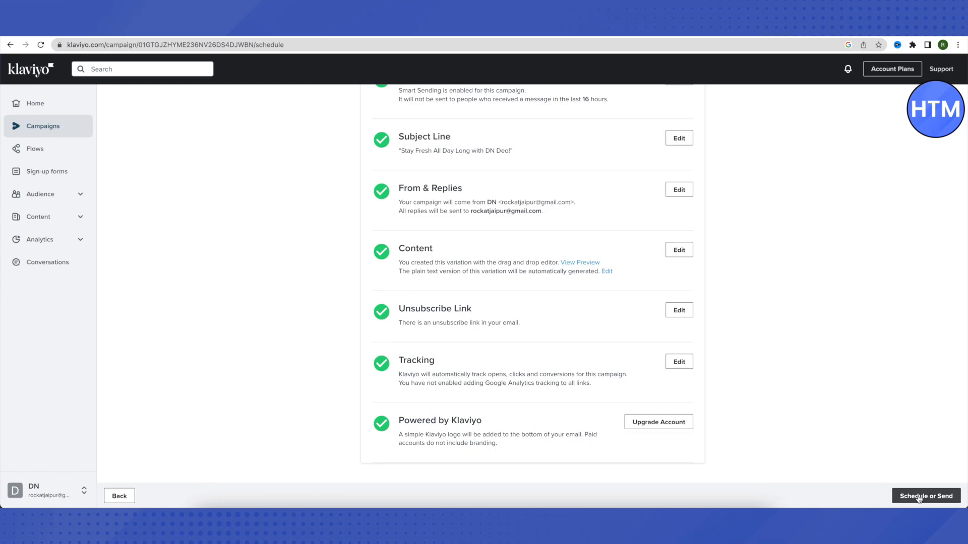